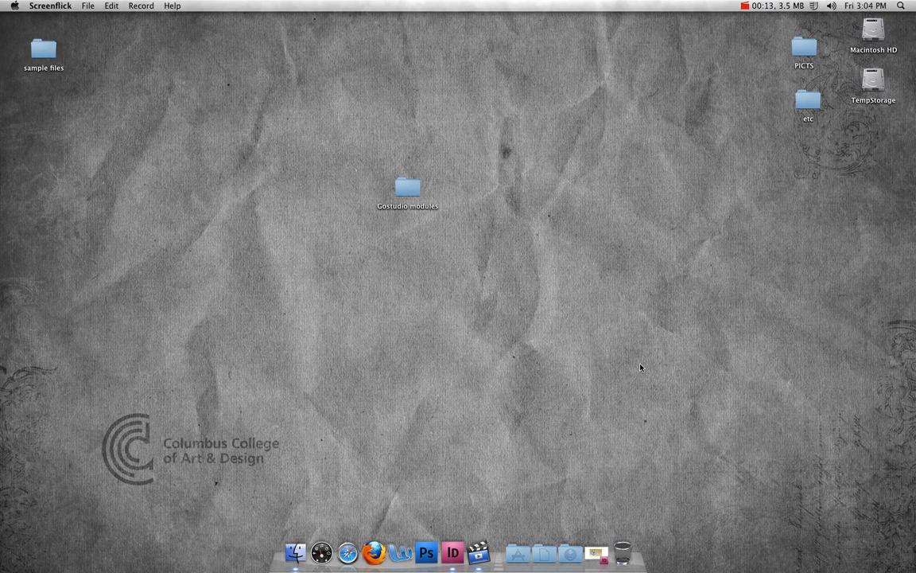
Switch to InDesign and bring up the minimized ID practice one.indd document
{"action": "left_click", "coordinate": [597, 555]}
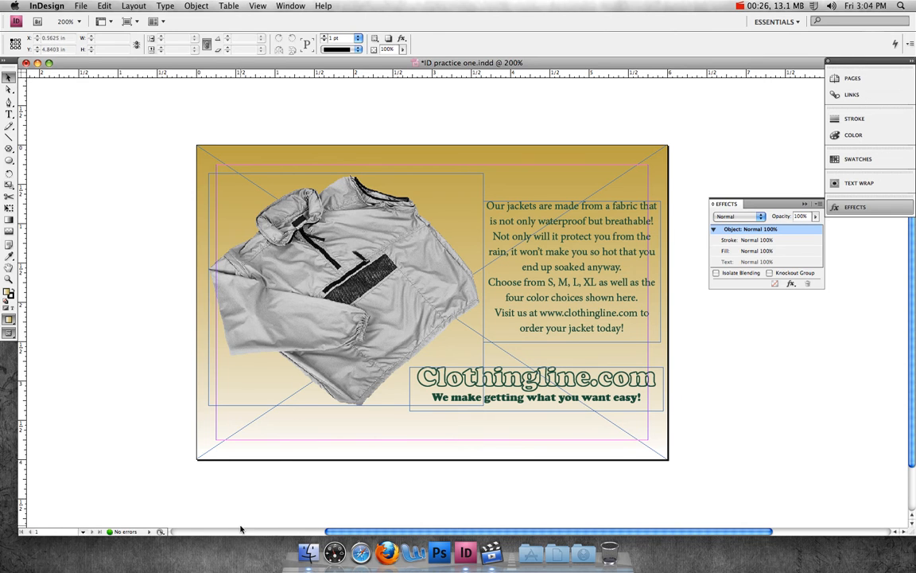
{"action": "scroll", "coordinate": [303, 481], "scroll_direction": "left", "scroll_amount": 5}
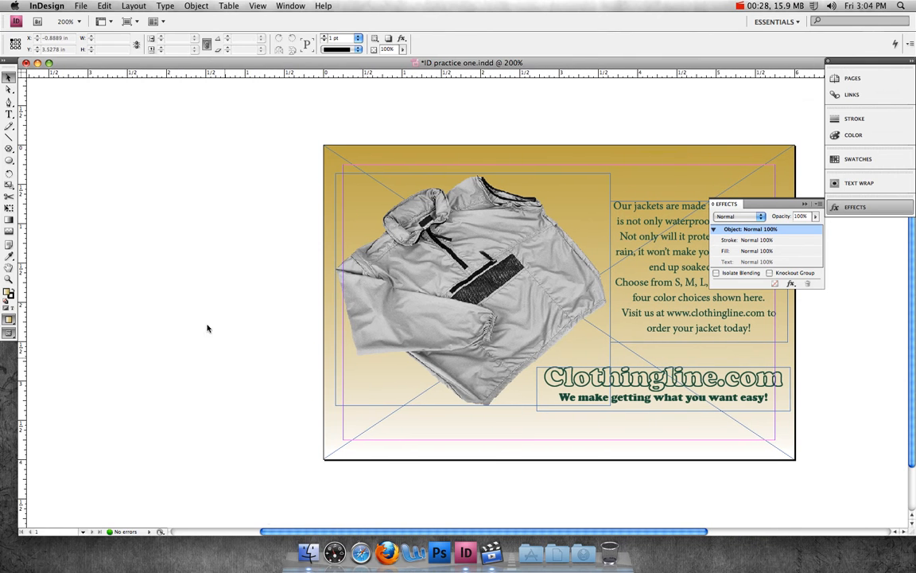
{"action": "left_click", "coordinate": [9, 148]}
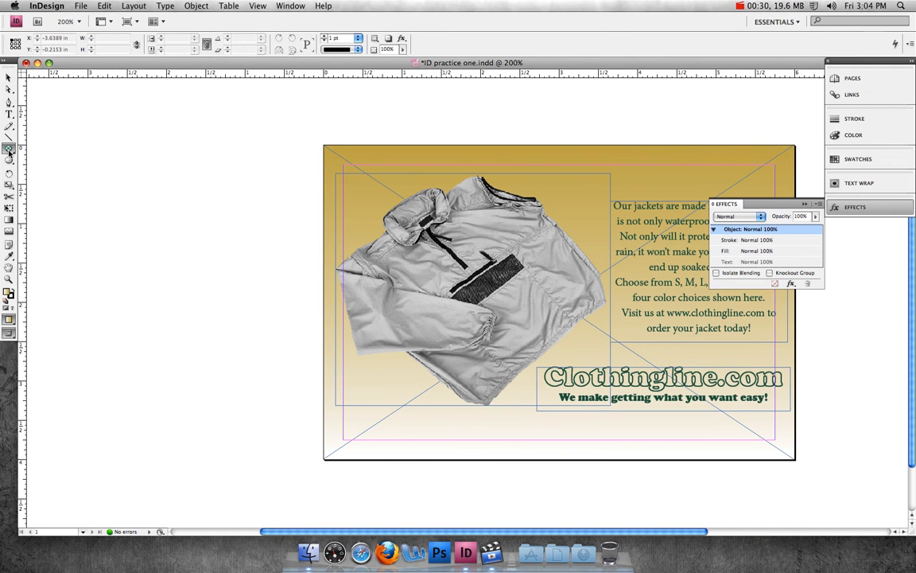
{"action": "left_click_drag", "start_coordinate": [75, 138], "coordinate": [118, 172]}
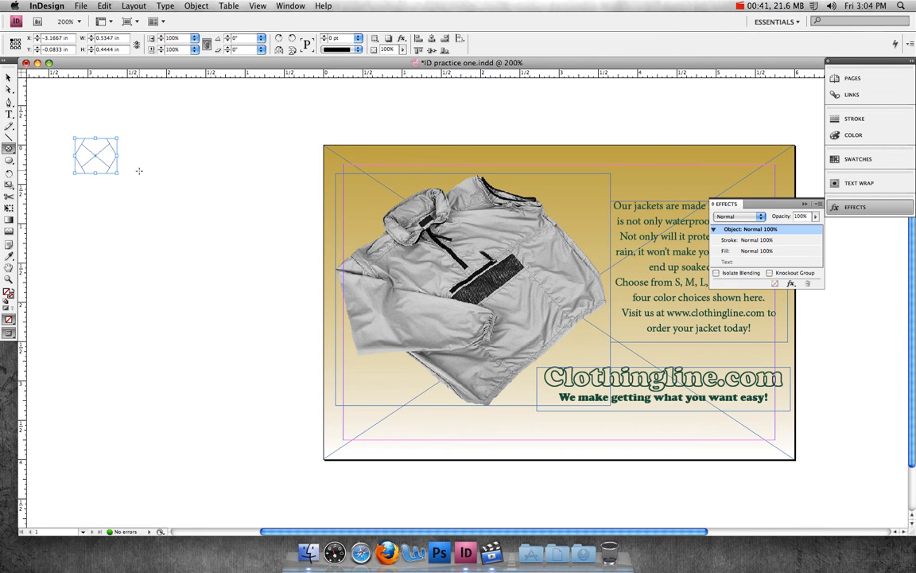
{"action": "key", "text": "super+z"}
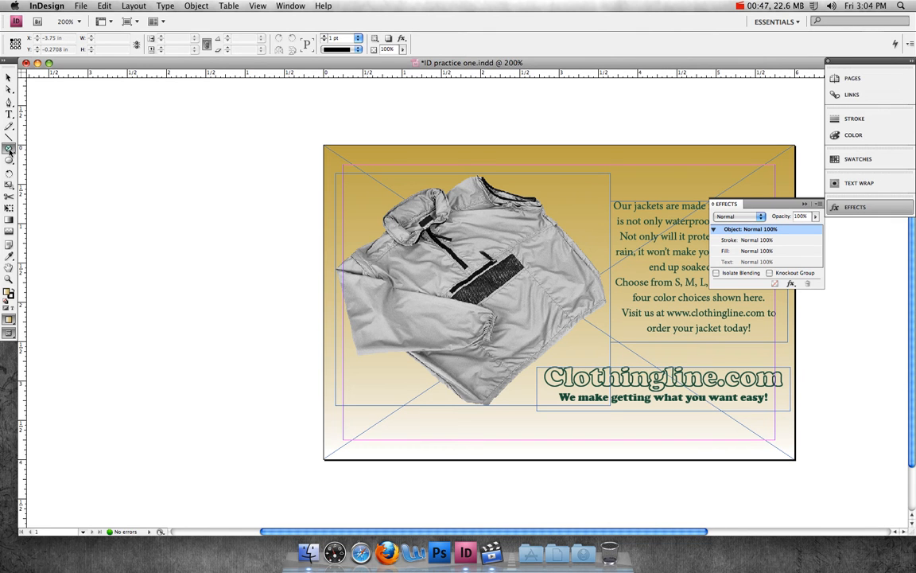
Configure the Polygon tool for 5 sides and a 50% star inset
{"action": "double_click", "coordinate": [8, 148]}
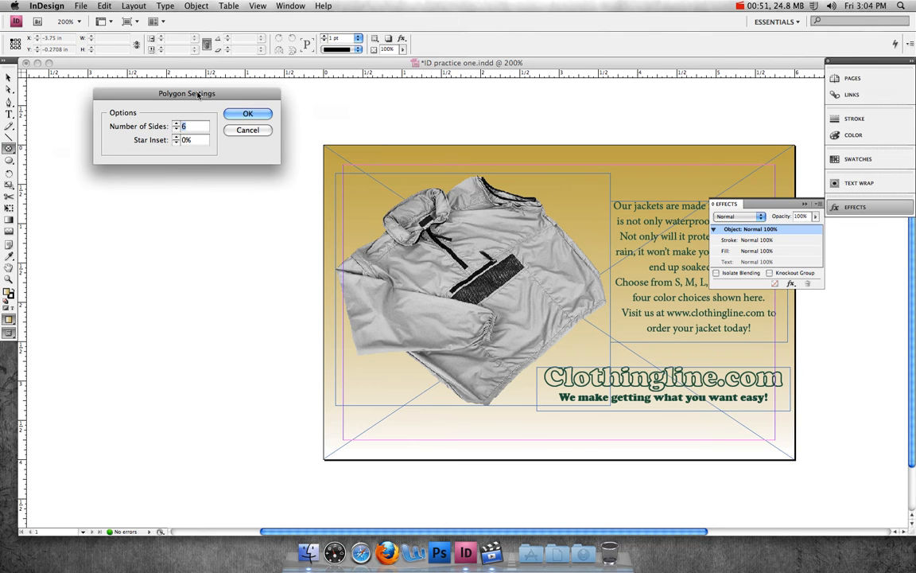
{"action": "left_click_drag", "start_coordinate": [197, 94], "coordinate": [188, 100]}
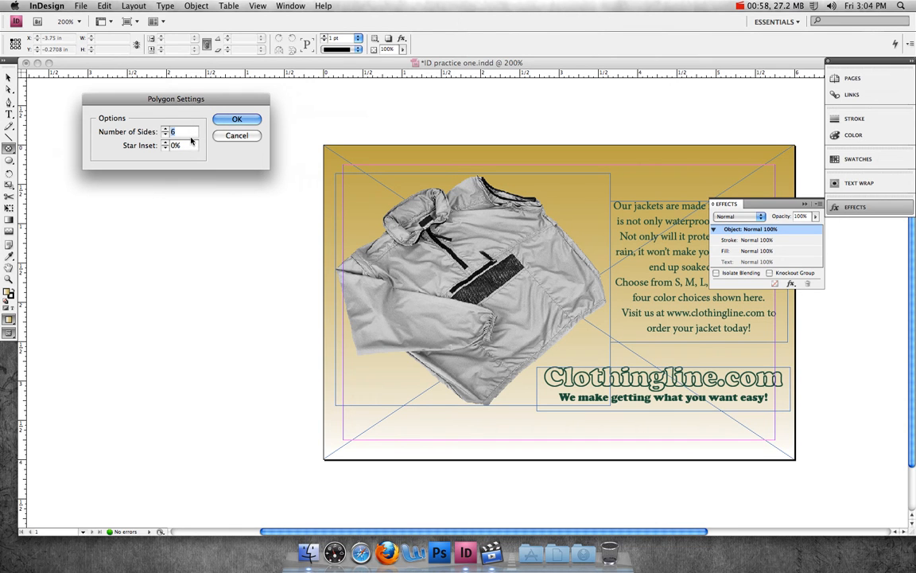
{"action": "left_click", "coordinate": [165, 135]}
{"action": "key", "text": "Tab"}
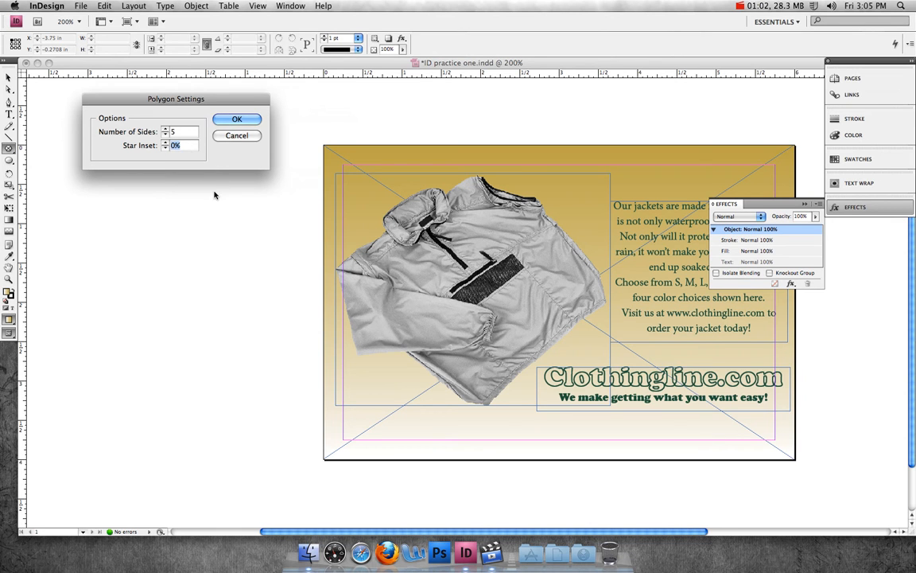
{"action": "type", "text": "50"}
{"action": "left_click", "coordinate": [236, 121]}
Draw a star about 0.50 by 0.48 in beside the page and fill it with the dark green C=82 M=32 Y=72 K=36 swatch
{"action": "left_click_drag", "start_coordinate": [104, 125], "coordinate": [146, 163]}
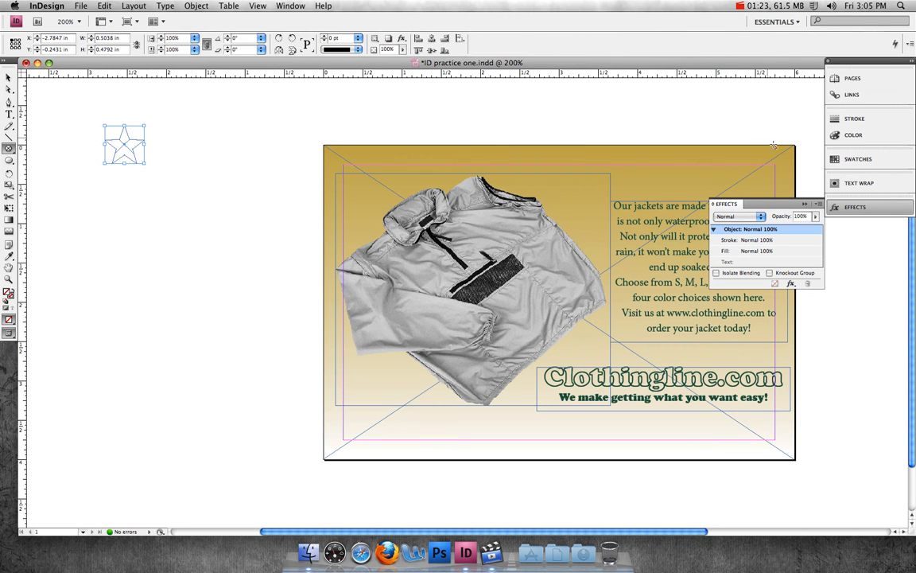
{"action": "left_click", "coordinate": [863, 161]}
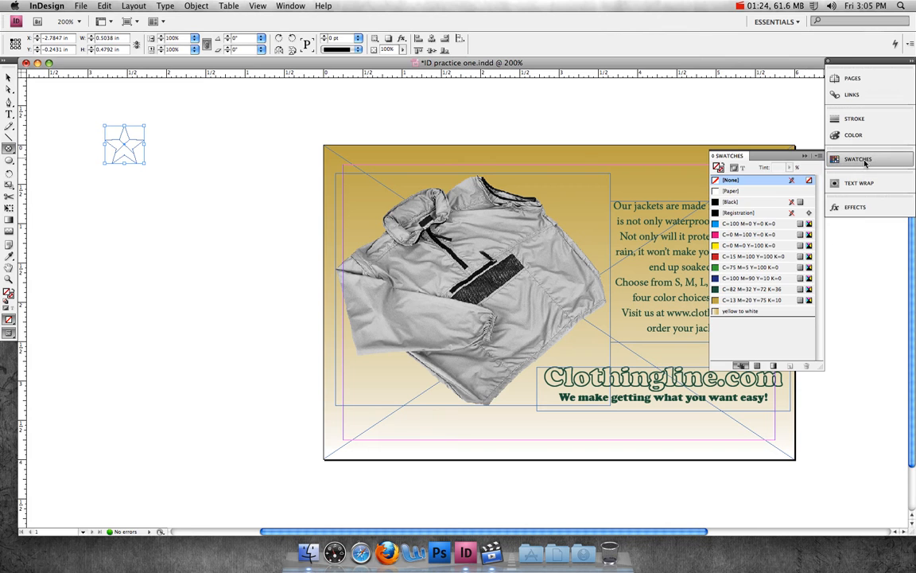
{"action": "left_click", "coordinate": [748, 289]}
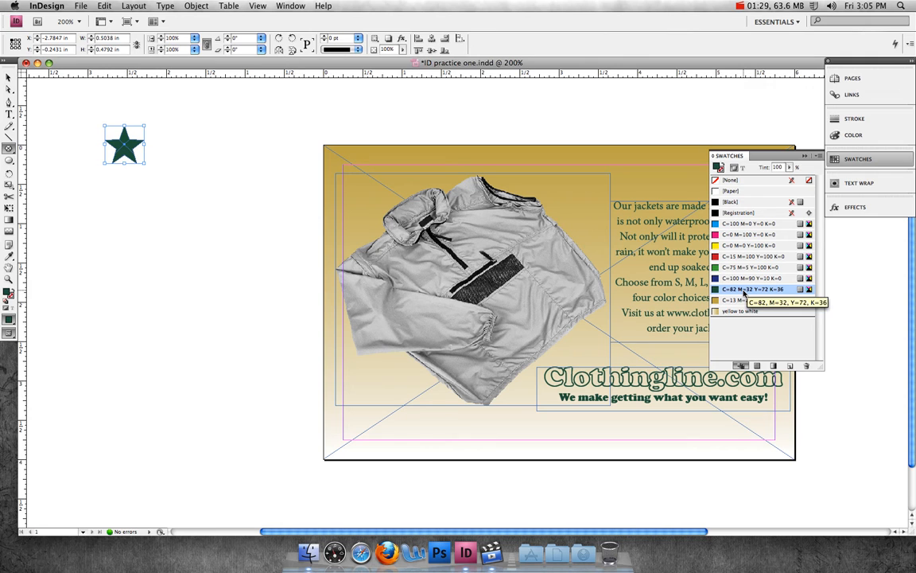
Copy and paste the green star, and place the copy directly below the original
{"action": "left_click", "coordinate": [9, 78]}
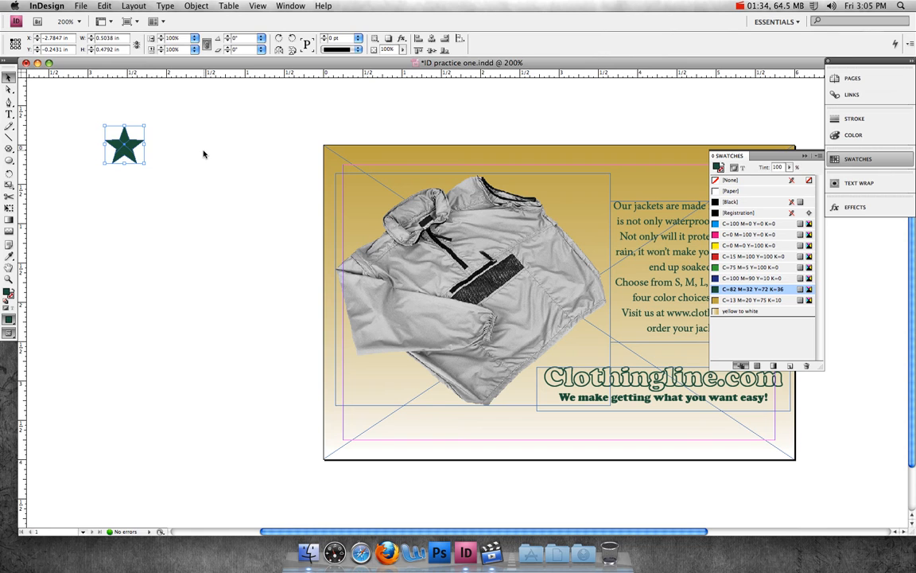
{"action": "left_click", "coordinate": [203, 153]}
{"action": "left_click", "coordinate": [127, 147]}
{"action": "left_click", "coordinate": [102, 6]}
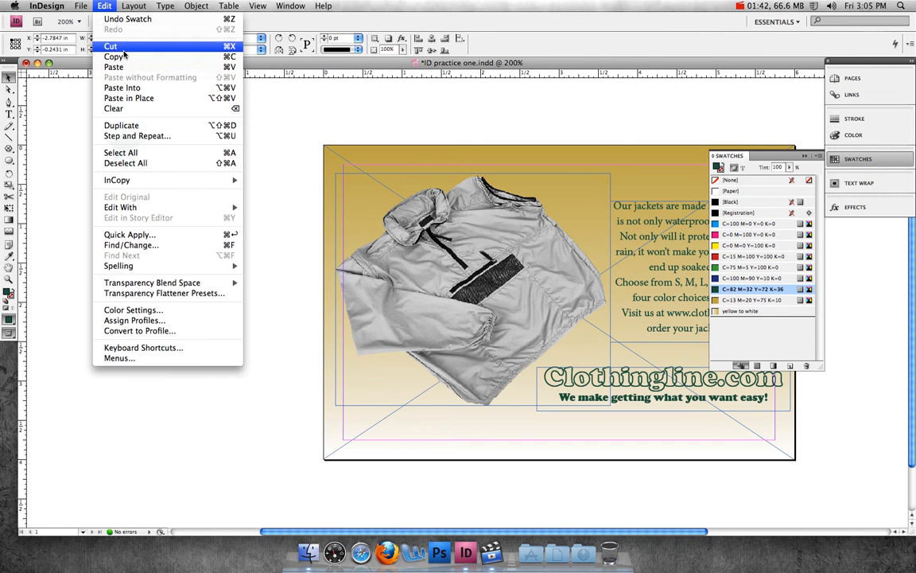
{"action": "left_click", "coordinate": [114, 66]}
{"action": "left_click", "coordinate": [104, 7]}
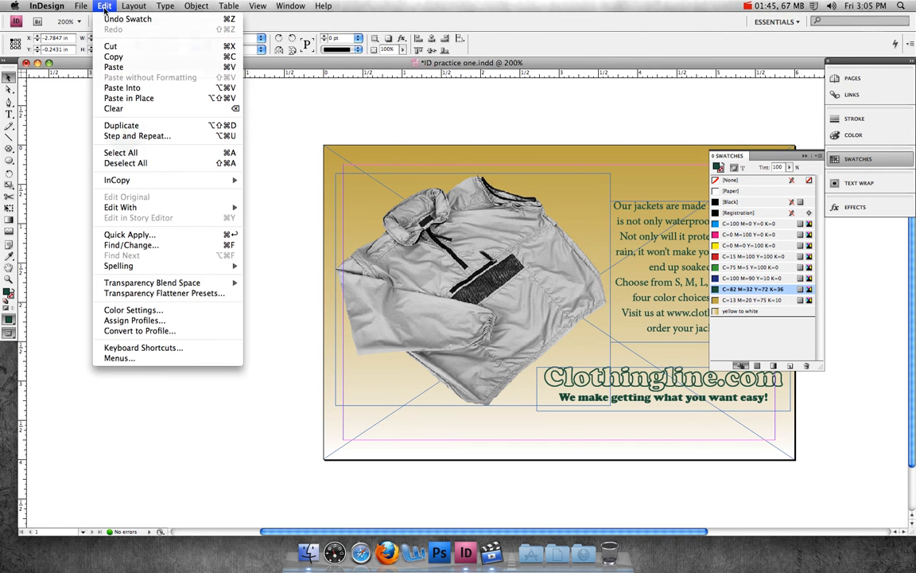
{"action": "left_click", "coordinate": [168, 98]}
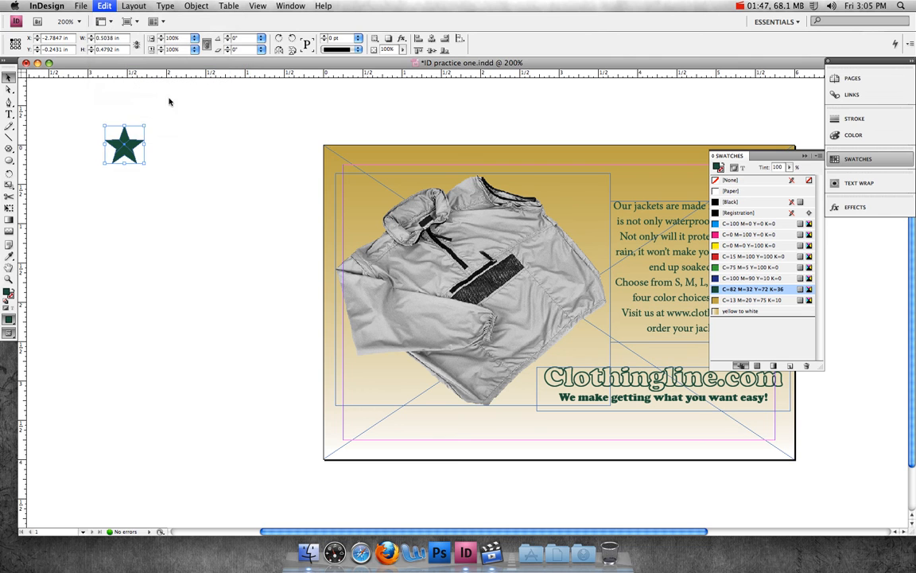
{"action": "left_click_drag", "start_coordinate": [477, 307], "coordinate": [132, 198]}
{"action": "left_click", "coordinate": [167, 198]}
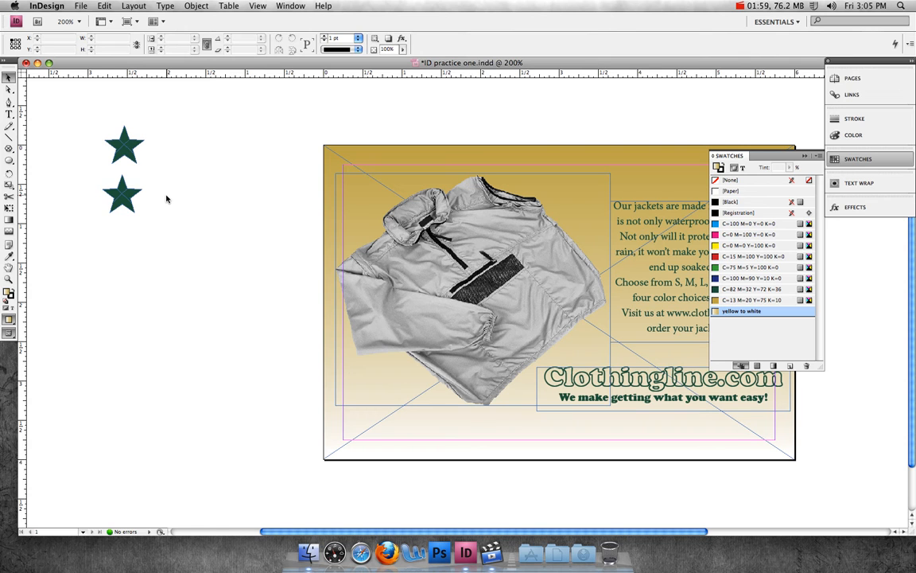
Duplicate the second star until there are eight stars, five in one column and three evenly spaced in a second column beside it
{"action": "left_click", "coordinate": [124, 198]}
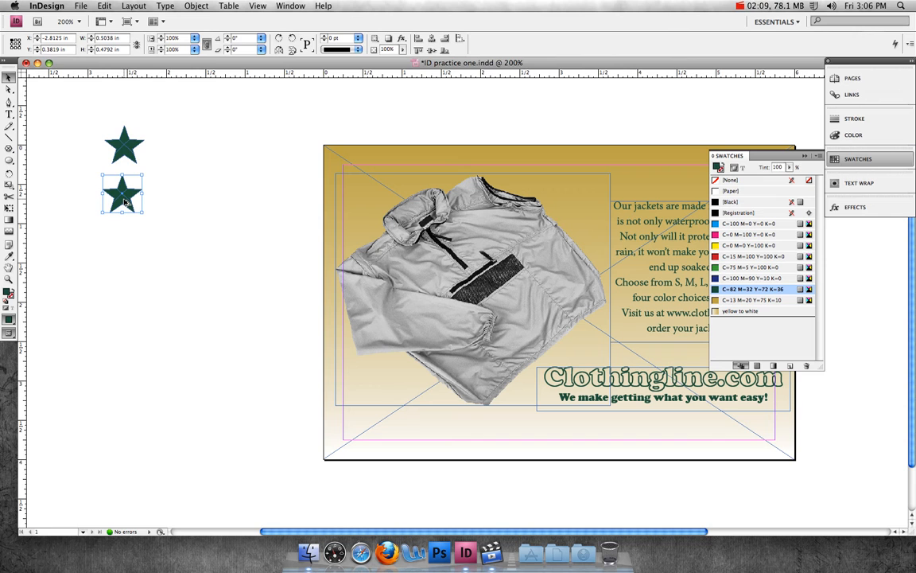
{"action": "left_click_drag", "start_coordinate": [125, 203], "coordinate": [183, 311]}
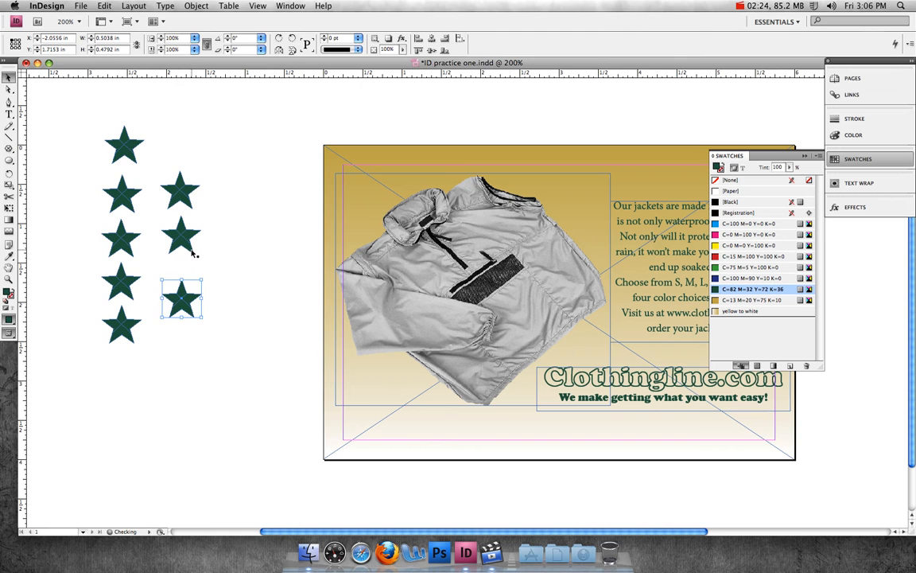
{"action": "left_click_drag", "start_coordinate": [185, 247], "coordinate": [187, 251]}
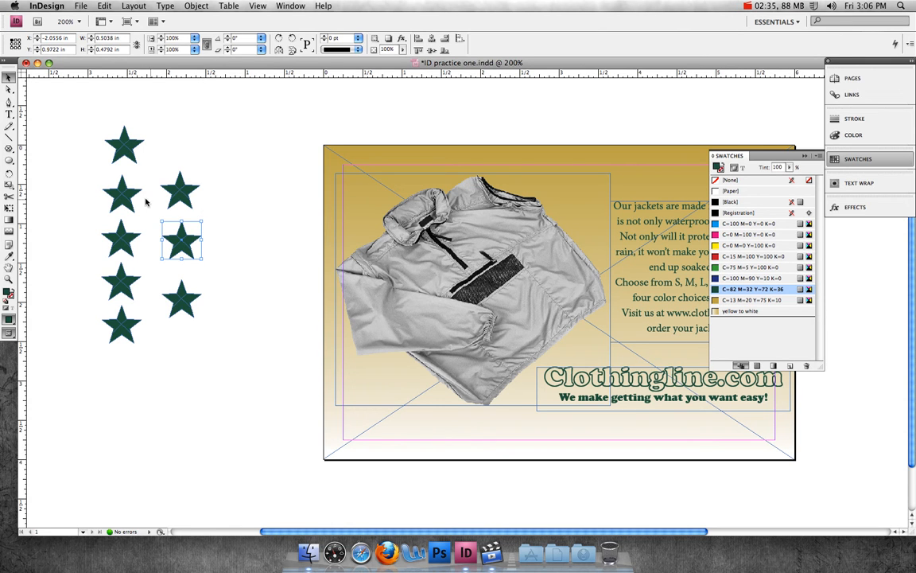
Make the second star of the five-star column slightly shorter and shrink the three stars below it to about 0.42 in wide
{"action": "left_click", "coordinate": [116, 188]}
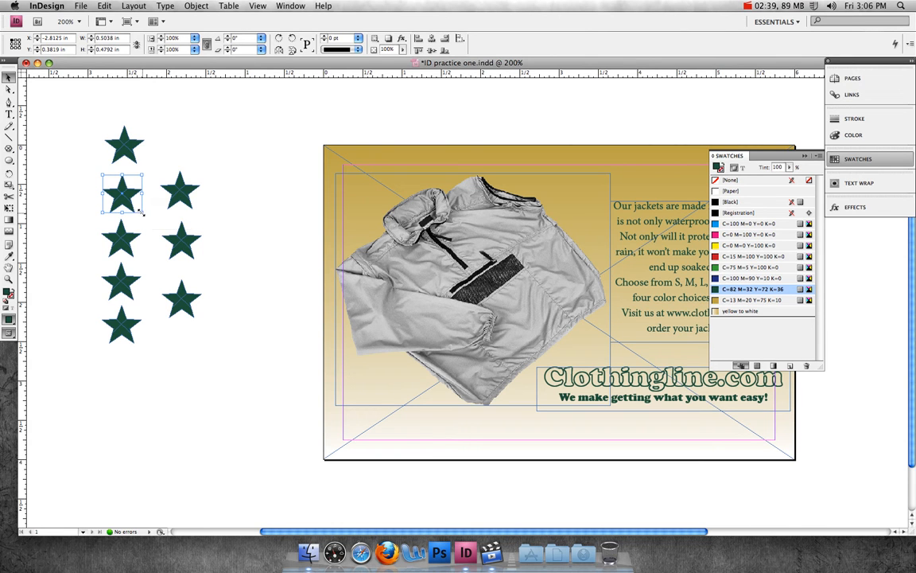
{"action": "left_click_drag", "start_coordinate": [142, 211], "coordinate": [135, 250]}
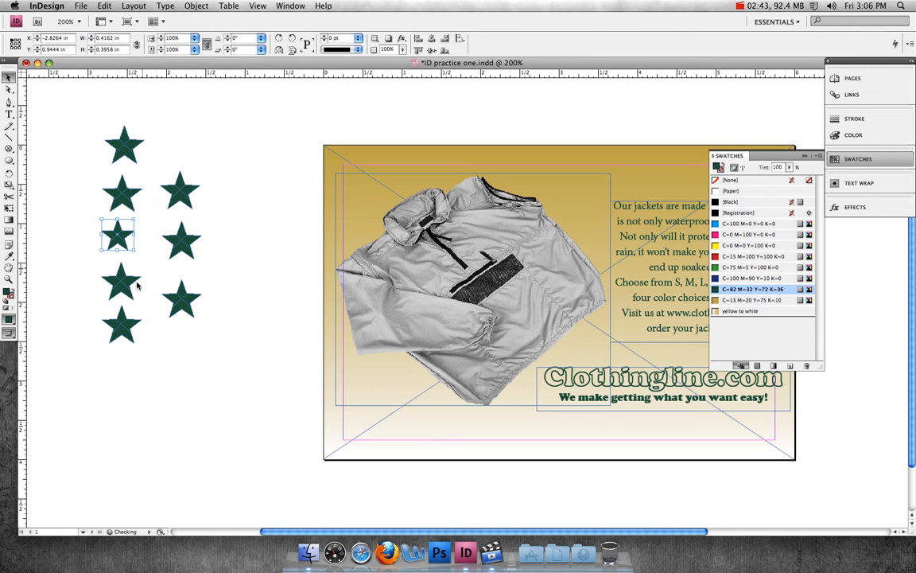
{"action": "left_click", "coordinate": [128, 272]}
{"action": "left_click_drag", "start_coordinate": [139, 298], "coordinate": [133, 293]}
{"action": "left_click", "coordinate": [121, 324]}
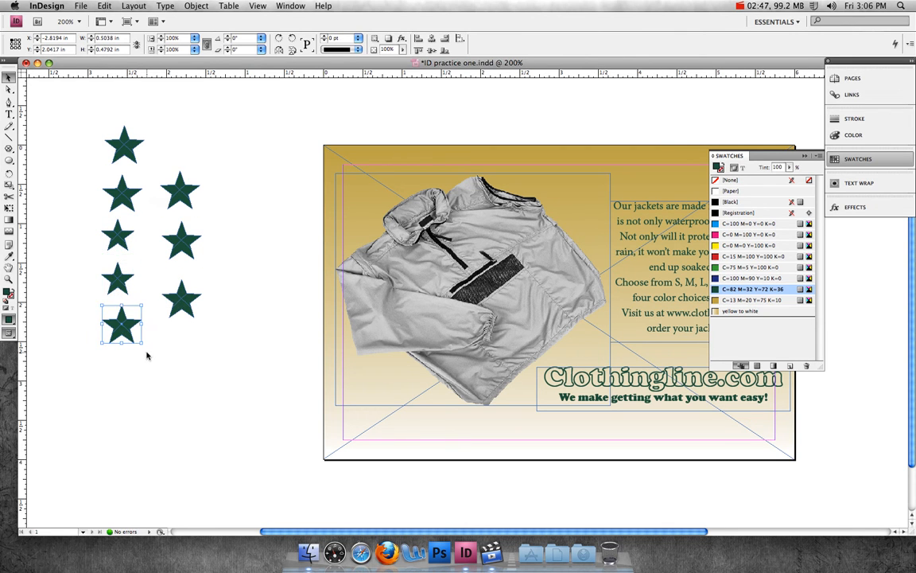
{"action": "left_click_drag", "start_coordinate": [143, 343], "coordinate": [136, 339]}
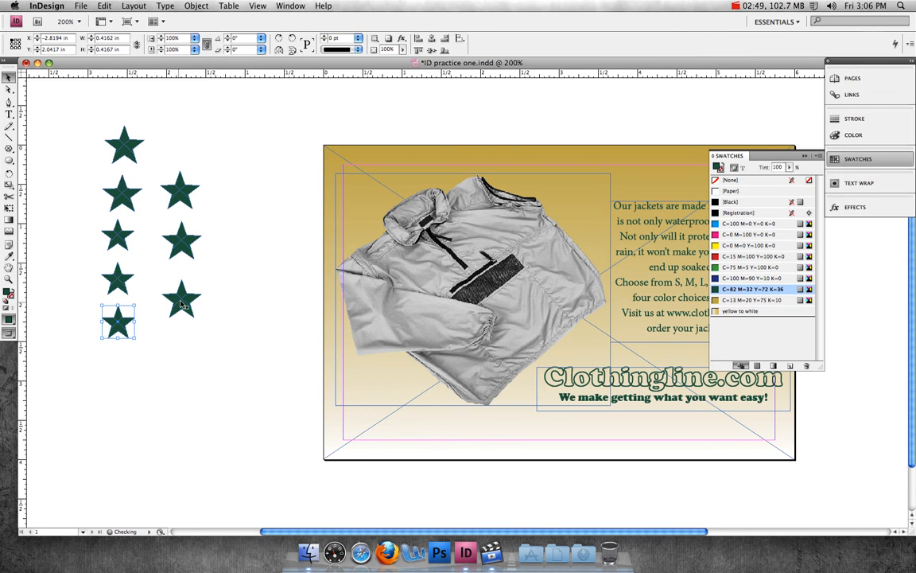
Shrink the three-star column: the lower two stars to about 0.42 in wide and the top one to about 0.35 in
{"action": "left_click", "coordinate": [182, 305]}
{"action": "left_click_drag", "start_coordinate": [200, 318], "coordinate": [191, 309]}
{"action": "left_click", "coordinate": [183, 238]}
{"action": "left_click_drag", "start_coordinate": [200, 258], "coordinate": [192, 252]}
{"action": "left_click", "coordinate": [180, 191]}
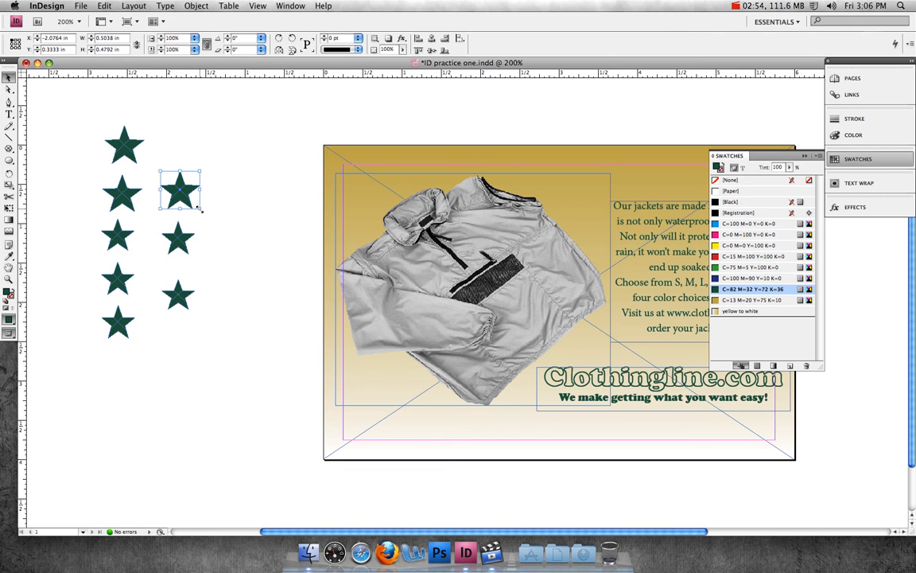
{"action": "left_click_drag", "start_coordinate": [201, 210], "coordinate": [189, 199]}
Rotate the top star of the three-star column to -45° and tilt the middle star slightly clockwise
{"action": "left_click", "coordinate": [261, 38]}
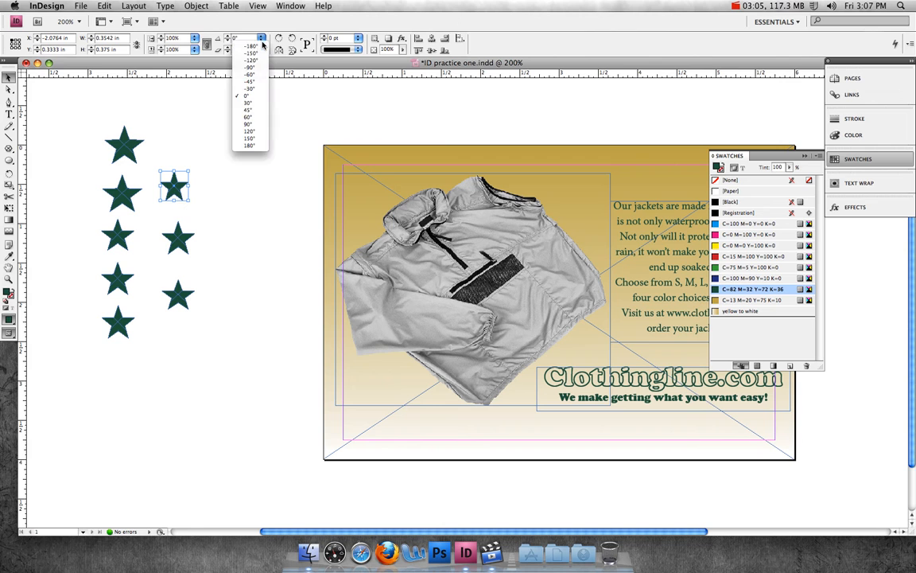
{"action": "left_click", "coordinate": [251, 82]}
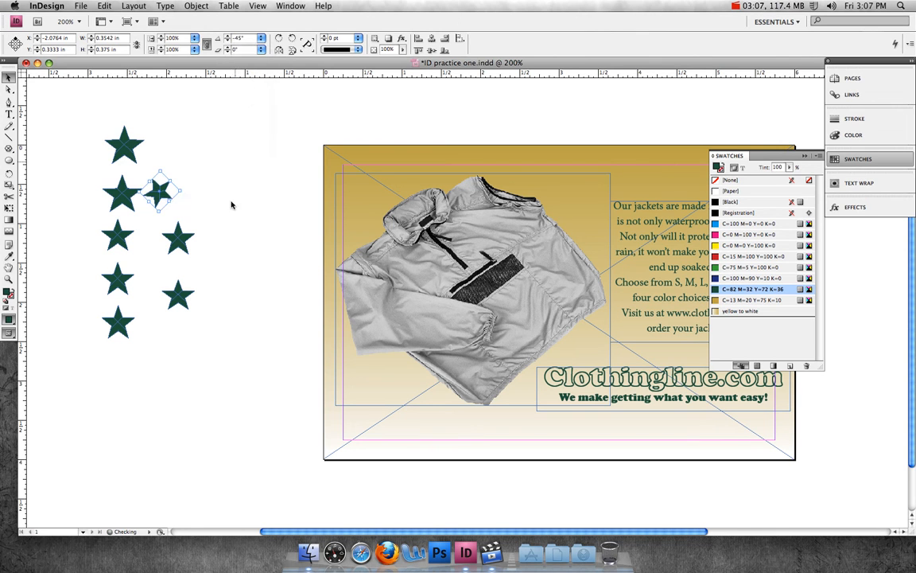
{"action": "left_click", "coordinate": [191, 222]}
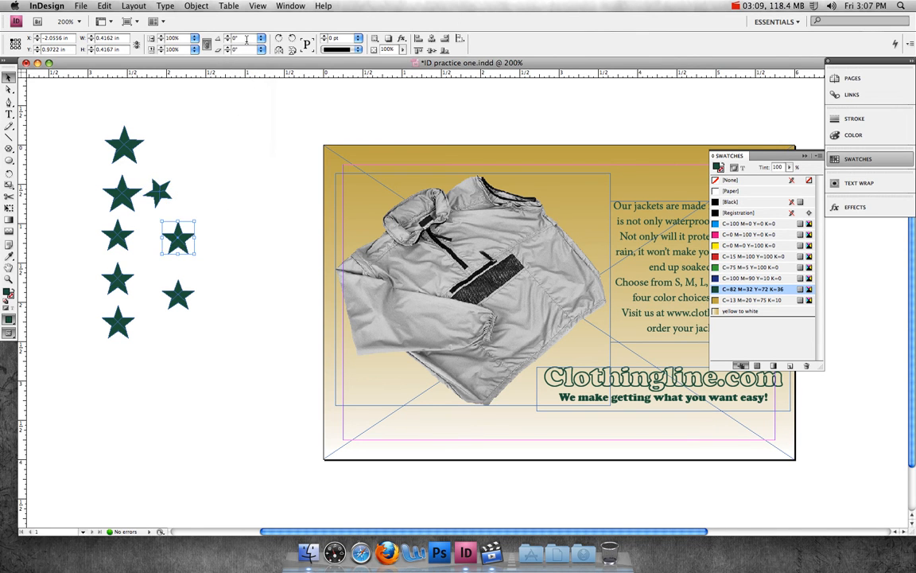
{"action": "left_click", "coordinate": [228, 42]}
{"action": "left_click", "coordinate": [228, 42]}
{"action": "left_click", "coordinate": [227, 42]}
{"action": "left_click", "coordinate": [228, 42]}
{"action": "left_click", "coordinate": [228, 42]}
{"action": "left_click", "coordinate": [227, 42]}
Rotate the bottom star of the three-star column to 11°
{"action": "left_click", "coordinate": [177, 292]}
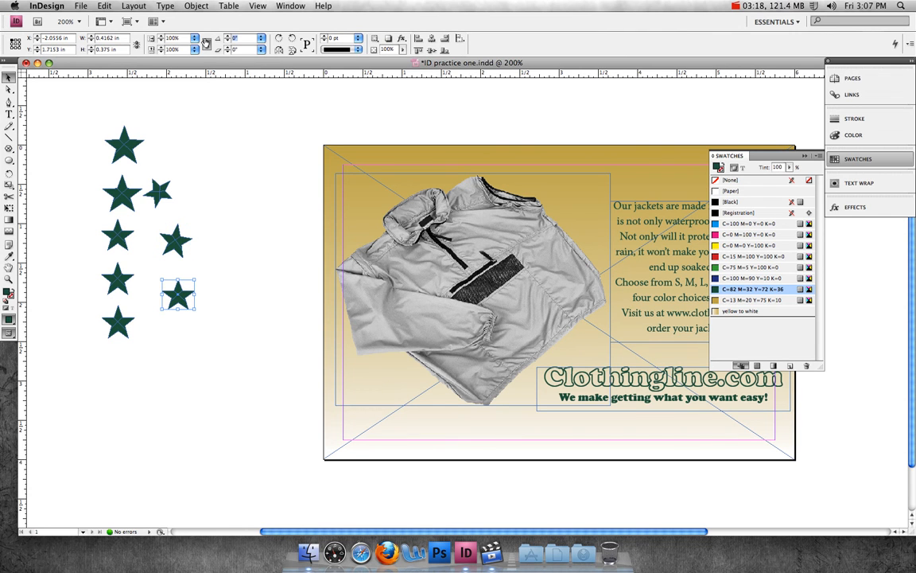
{"action": "type", "text": "11"}
{"action": "key", "text": "Return"}
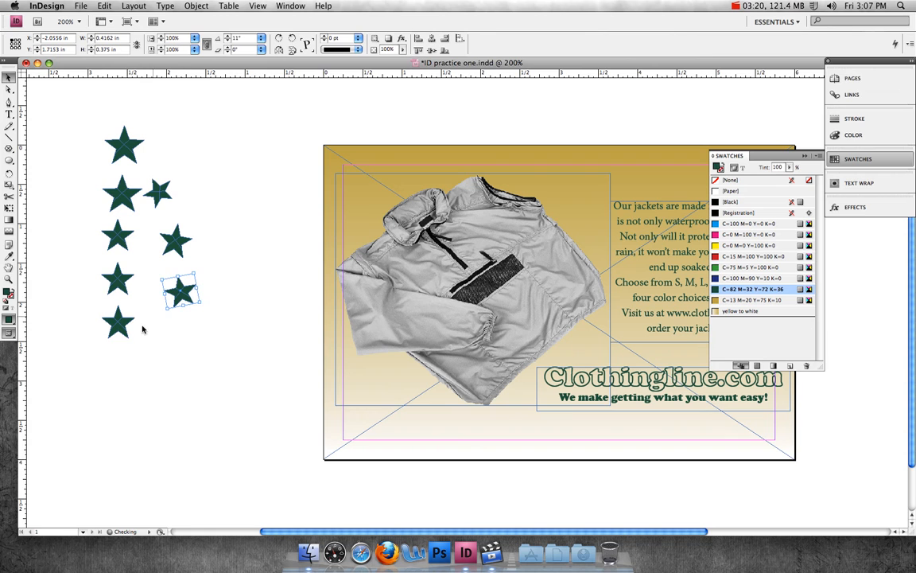
Rotate the bottom star of the five-star column to -45° and the star above it to 30°
{"action": "left_click", "coordinate": [119, 324]}
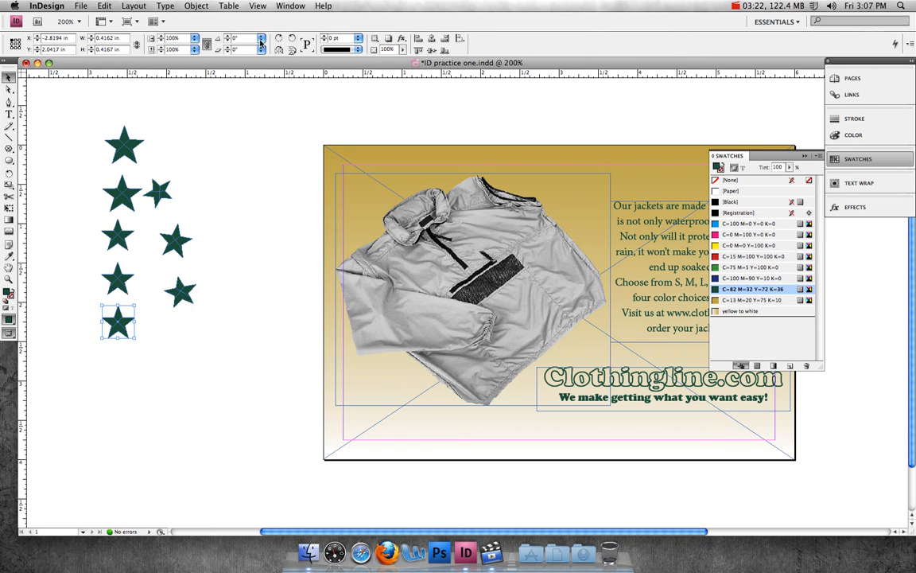
{"action": "left_click", "coordinate": [260, 41]}
{"action": "left_click", "coordinate": [234, 77]}
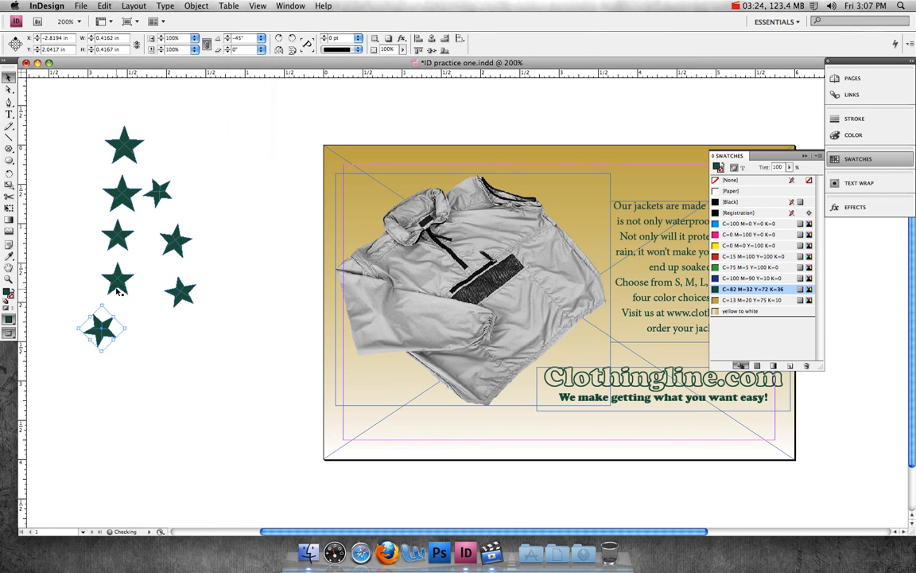
{"action": "left_click", "coordinate": [118, 291]}
{"action": "left_click", "coordinate": [261, 42]}
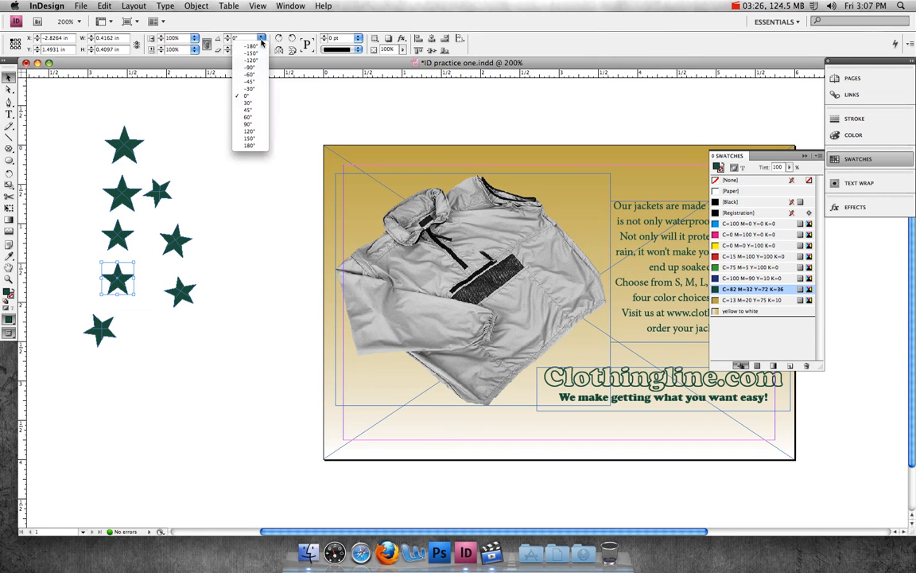
{"action": "left_click", "coordinate": [248, 102]}
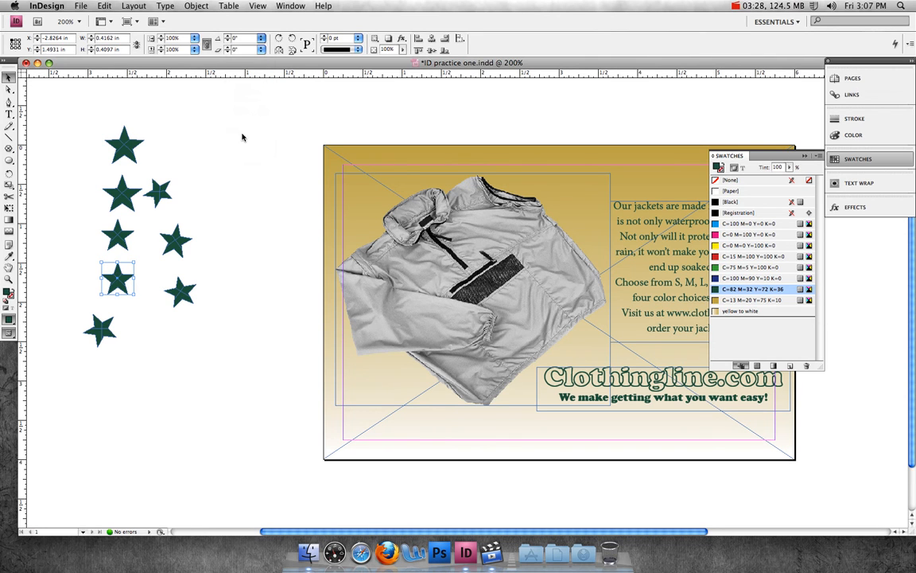
Rotate the third star of the five-star column to 15° and its second star to 45°
{"action": "left_click", "coordinate": [120, 237]}
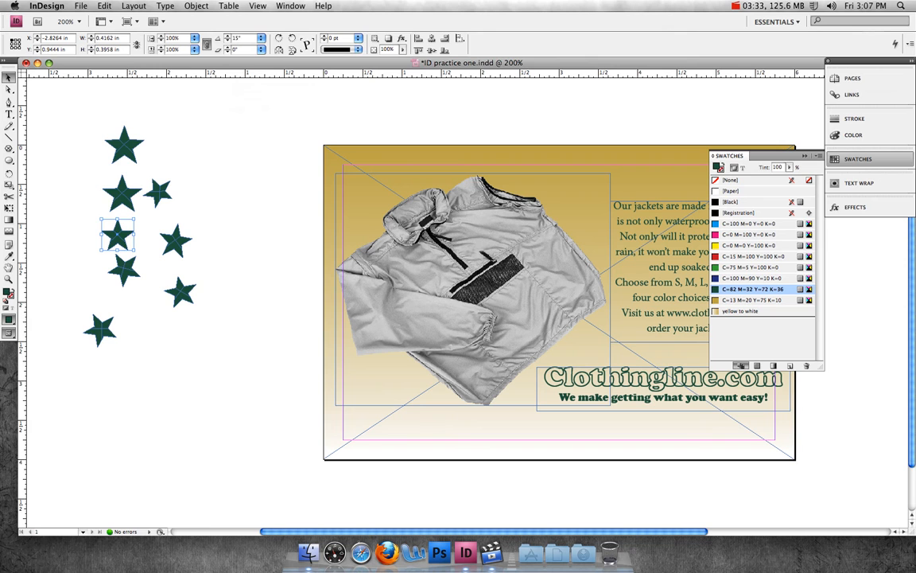
{"action": "left_click", "coordinate": [117, 190]}
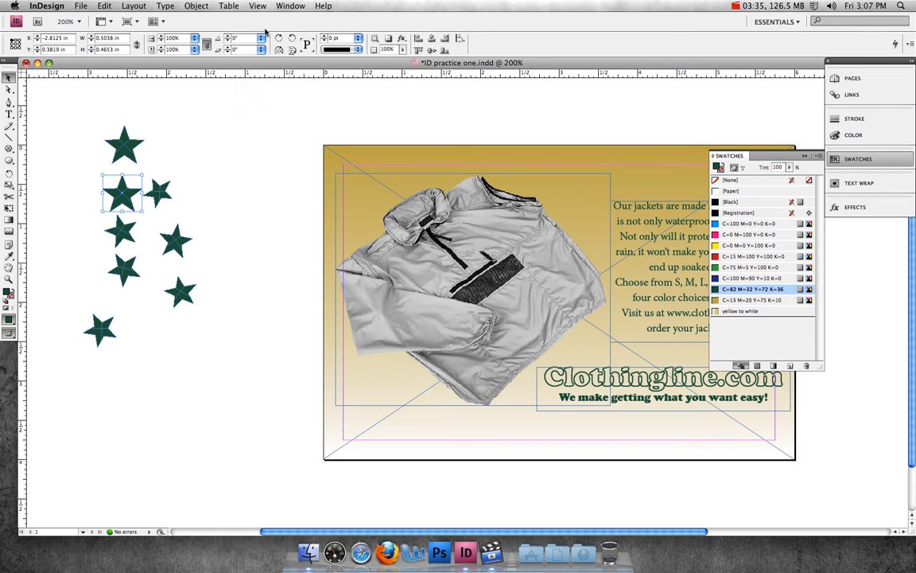
{"action": "left_click", "coordinate": [262, 39]}
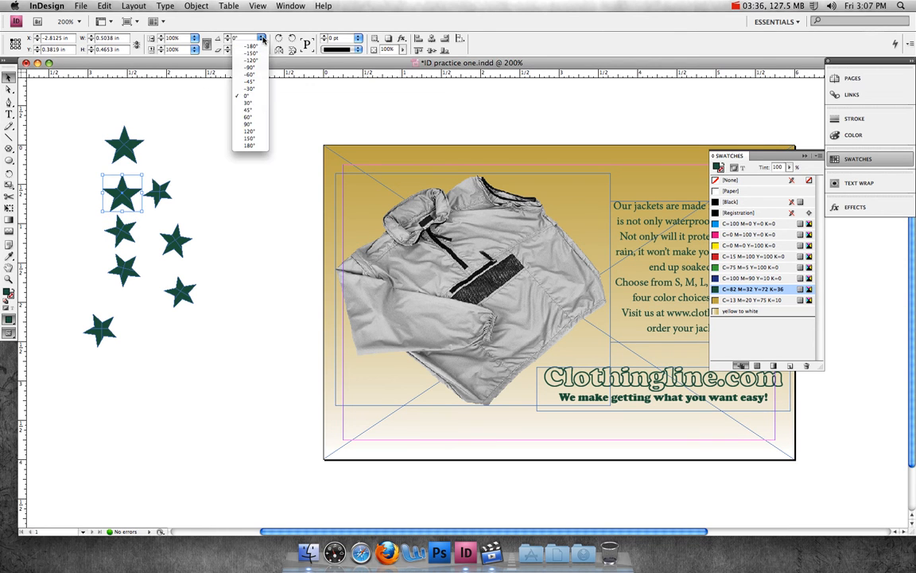
{"action": "left_click", "coordinate": [250, 110]}
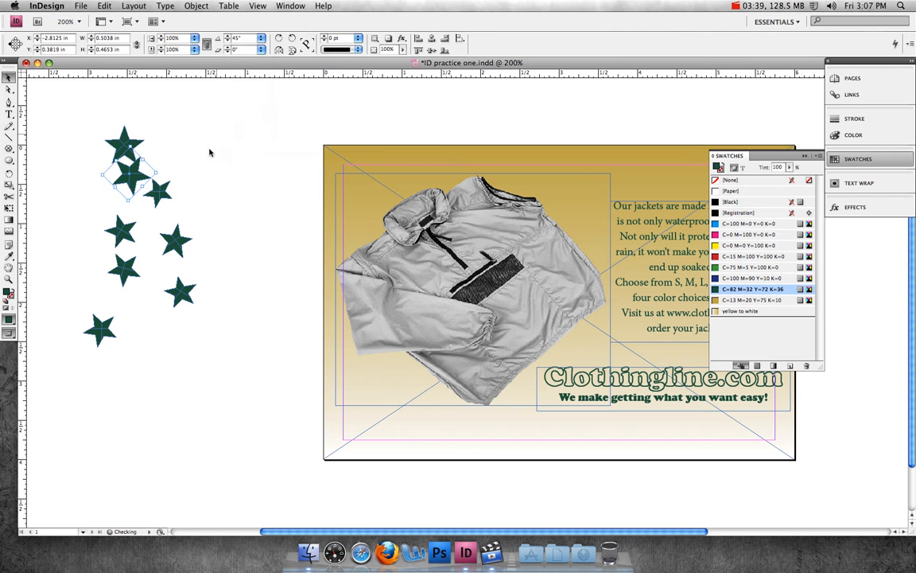
Spread the second-row stars apart, moving the large 45° star left and the small -45° star right
{"action": "left_click_drag", "start_coordinate": [127, 173], "coordinate": [93, 187]}
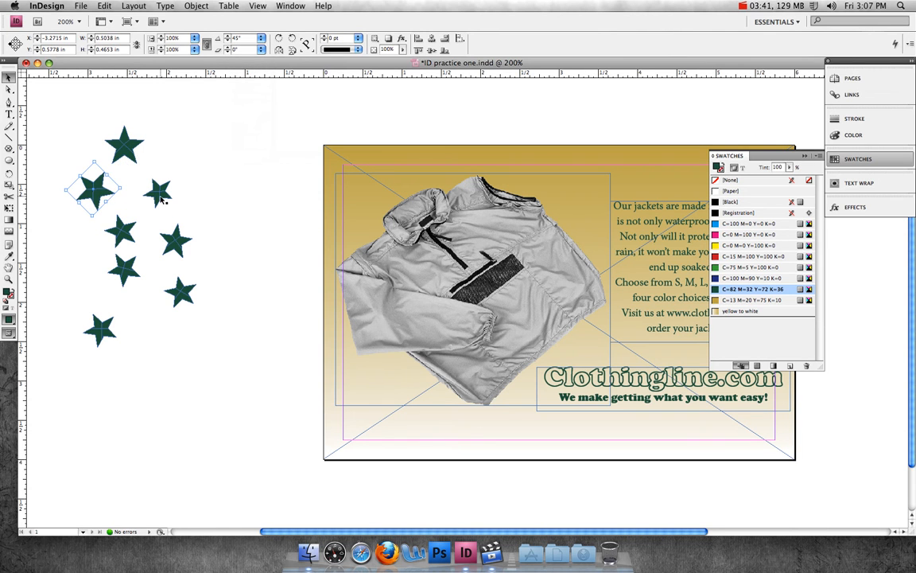
{"action": "left_click_drag", "start_coordinate": [162, 195], "coordinate": [181, 193]}
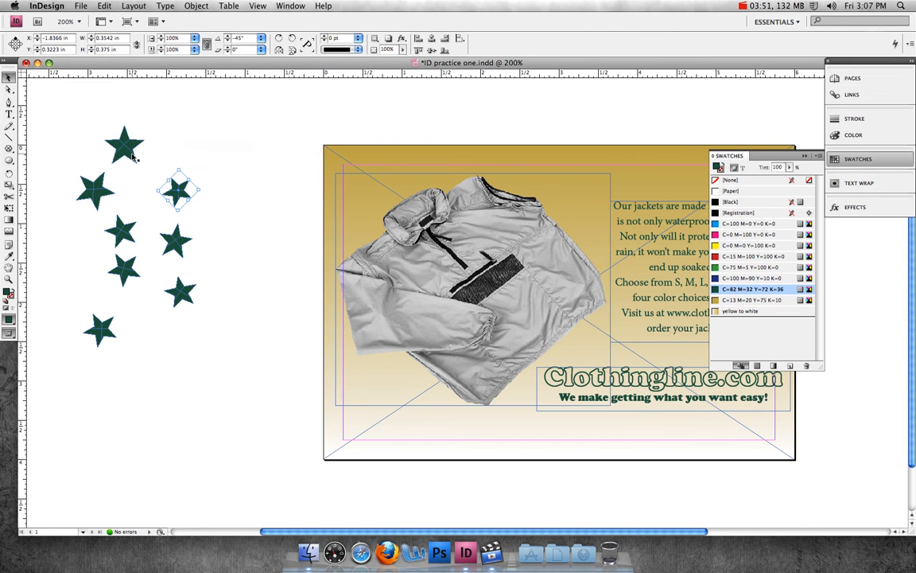
Reduce the fill tint of the small -45° star to 92% and of the star directly below it to 67%
{"action": "left_click", "coordinate": [789, 168]}
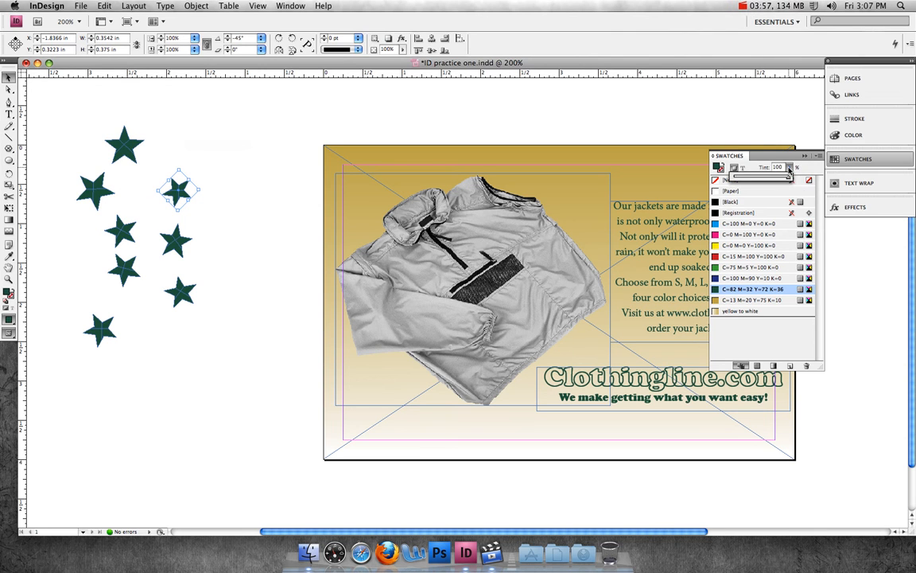
{"action": "left_click_drag", "start_coordinate": [789, 178], "coordinate": [785, 179]}
{"action": "left_click", "coordinate": [175, 239]}
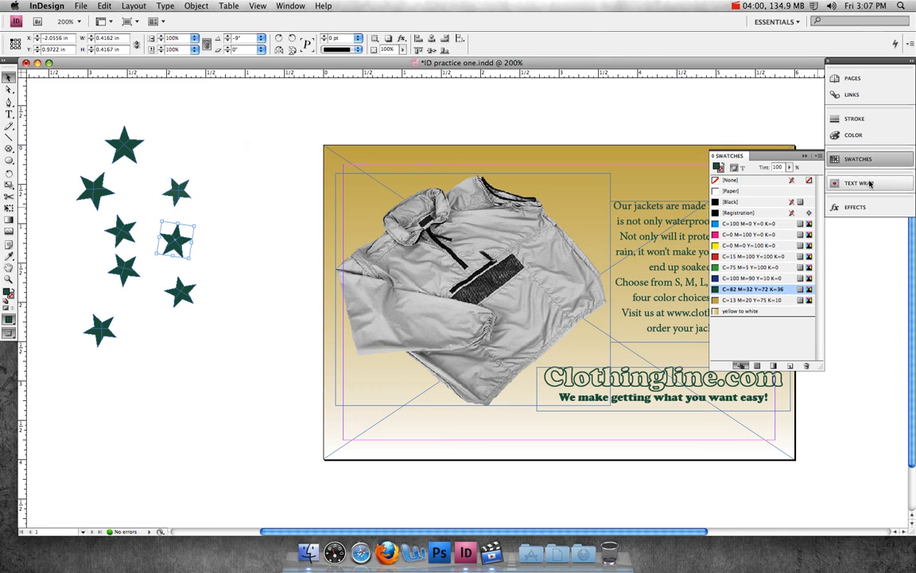
{"action": "left_click", "coordinate": [788, 169]}
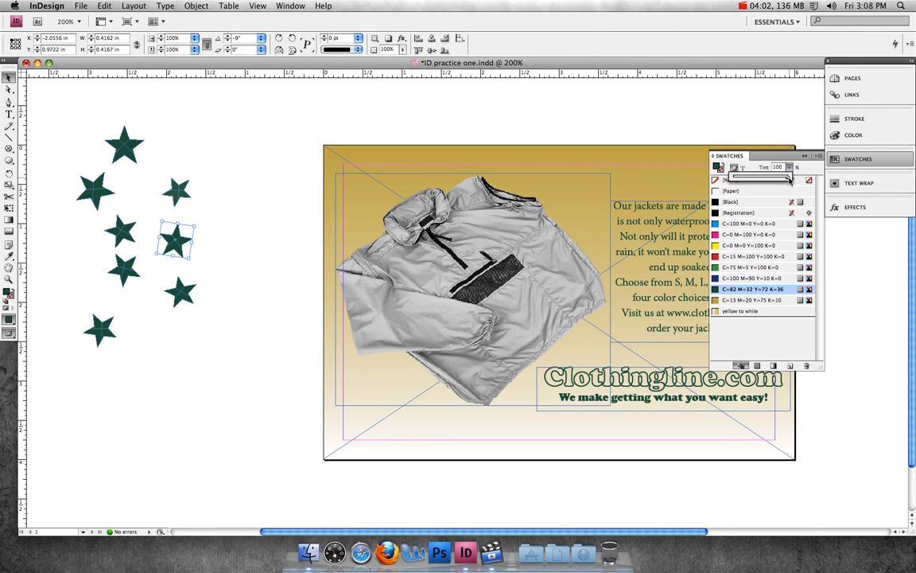
{"action": "left_click_drag", "start_coordinate": [789, 179], "coordinate": [770, 179]}
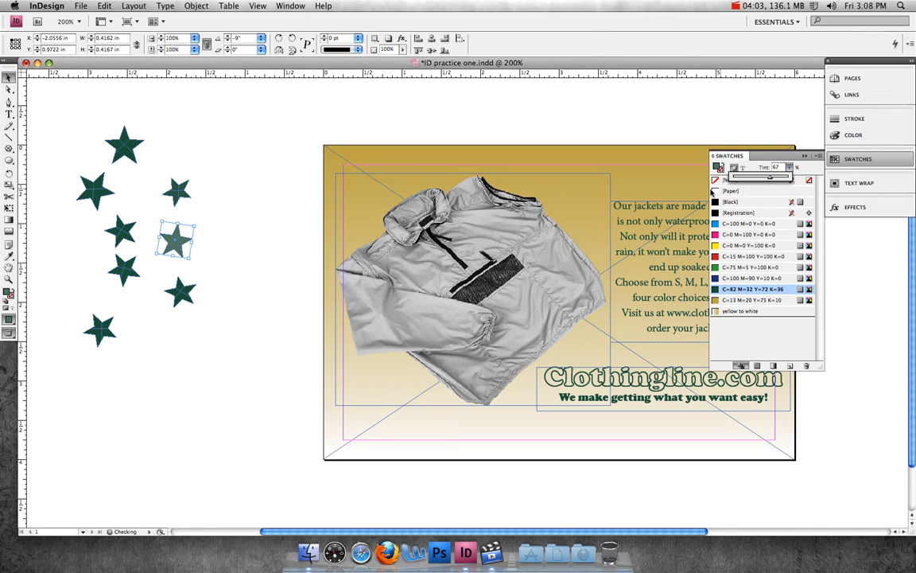
Set the fill tint of the 11° star to 38% and of the 30° star to 72%
{"action": "left_click", "coordinate": [178, 291]}
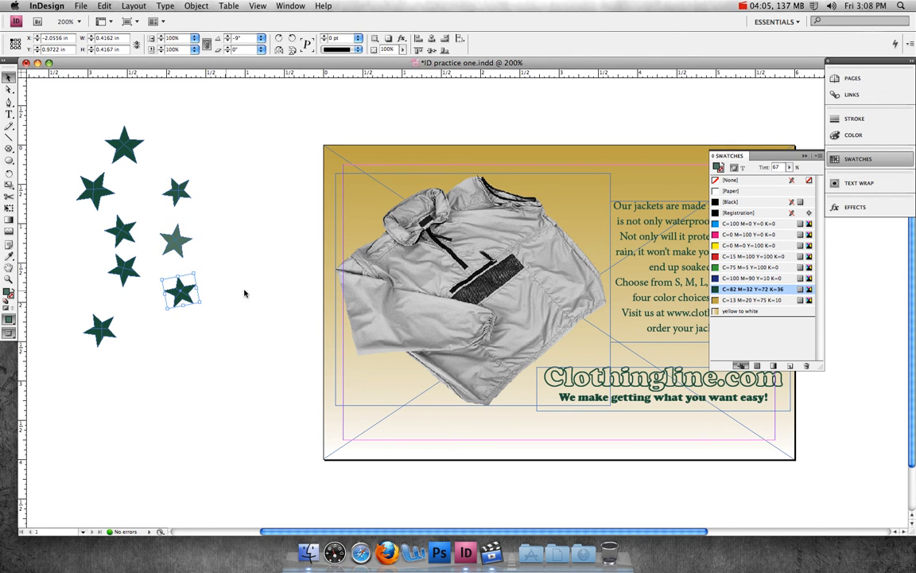
{"action": "left_click", "coordinate": [790, 169]}
{"action": "left_click_drag", "start_coordinate": [788, 179], "coordinate": [754, 179]}
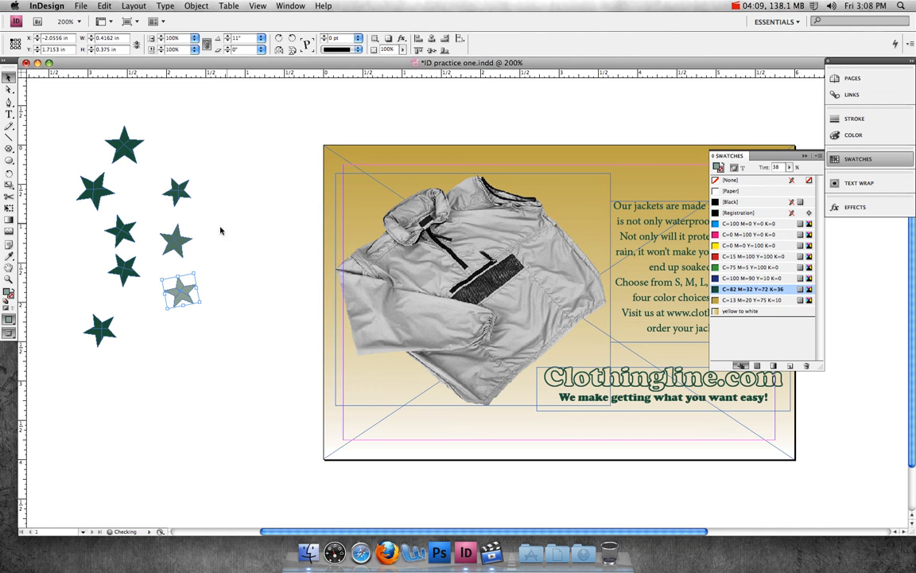
{"action": "left_click", "coordinate": [123, 269]}
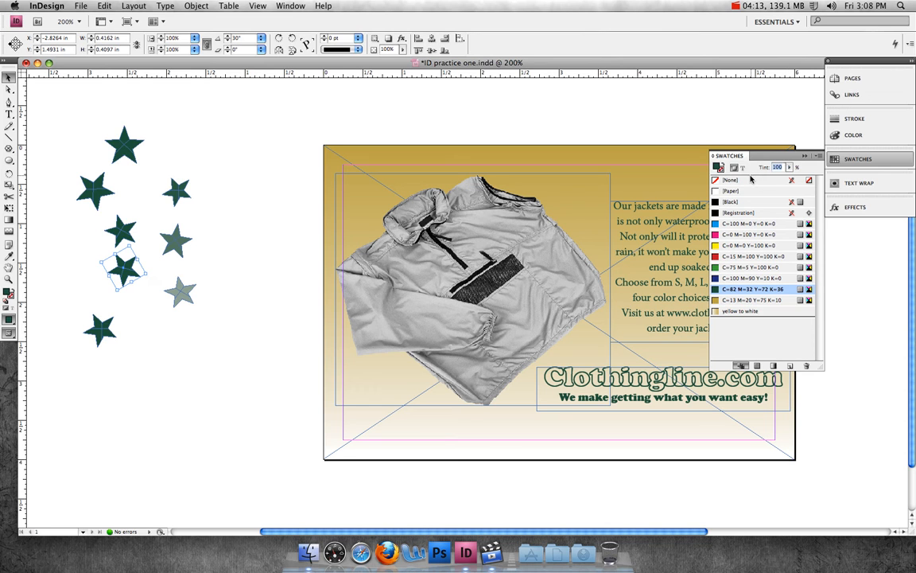
{"action": "type", "text": "72"}
{"action": "key", "text": "Return"}
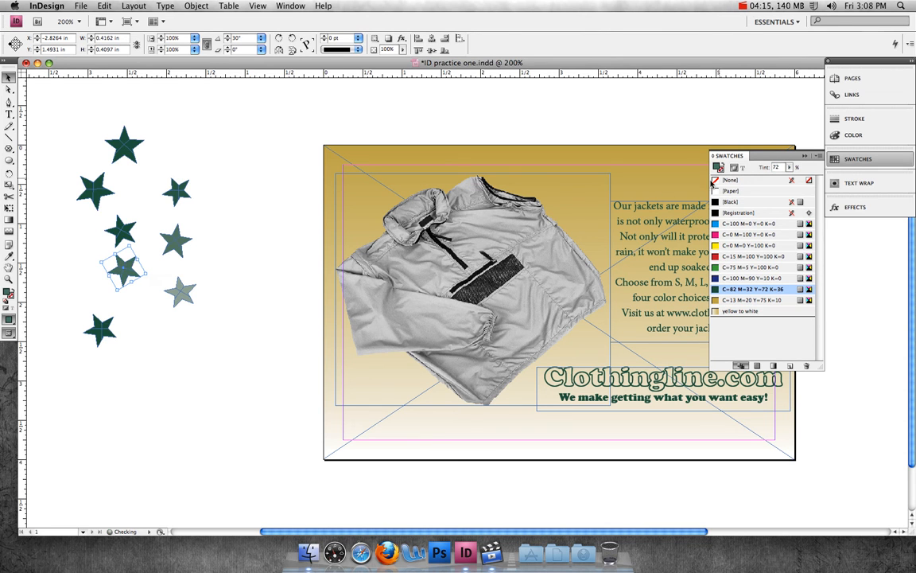
Set the fill tint of the 15° star to about 77% and of the large 45° star to 27%
{"action": "left_click", "coordinate": [121, 230]}
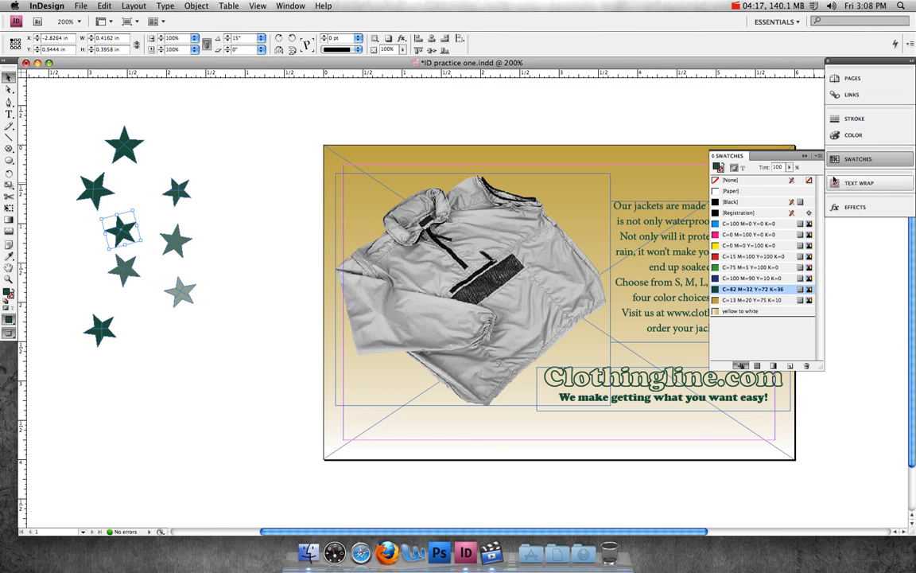
{"action": "left_click", "coordinate": [791, 168]}
{"action": "left_click_drag", "start_coordinate": [791, 178], "coordinate": [778, 178]}
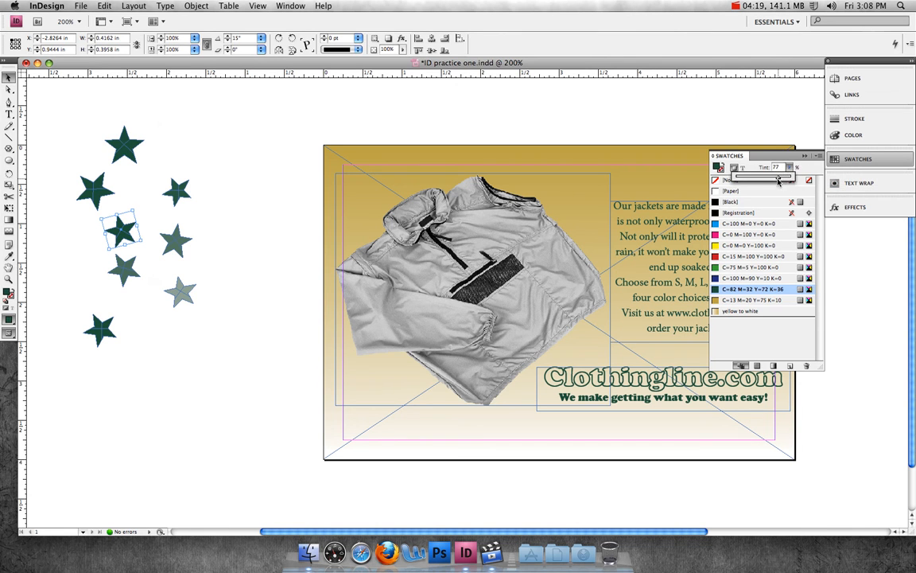
{"action": "left_click", "coordinate": [90, 180]}
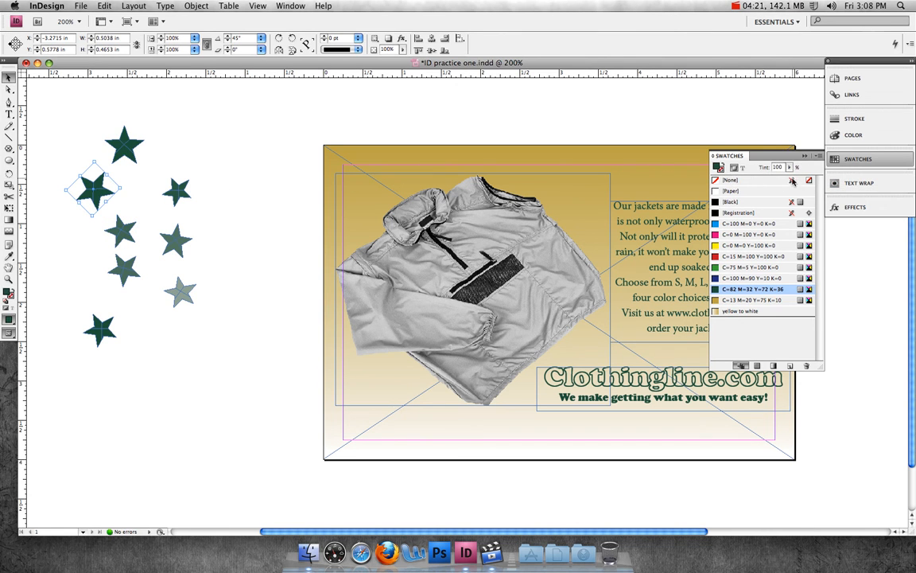
{"action": "left_click", "coordinate": [790, 168]}
{"action": "left_click_drag", "start_coordinate": [791, 178], "coordinate": [677, 164]}
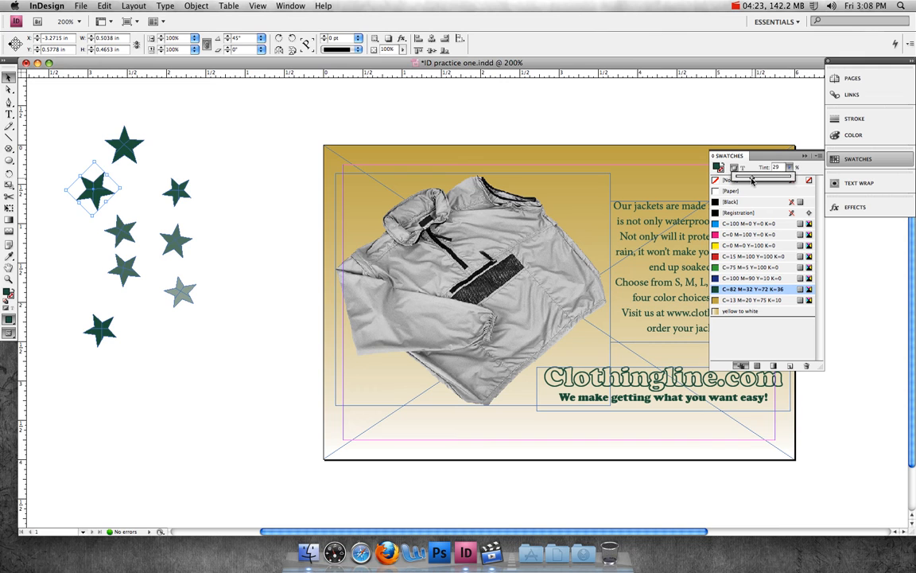
Set the fill tint of the lowest star to 84% and clear the selection
{"action": "left_click", "coordinate": [102, 328]}
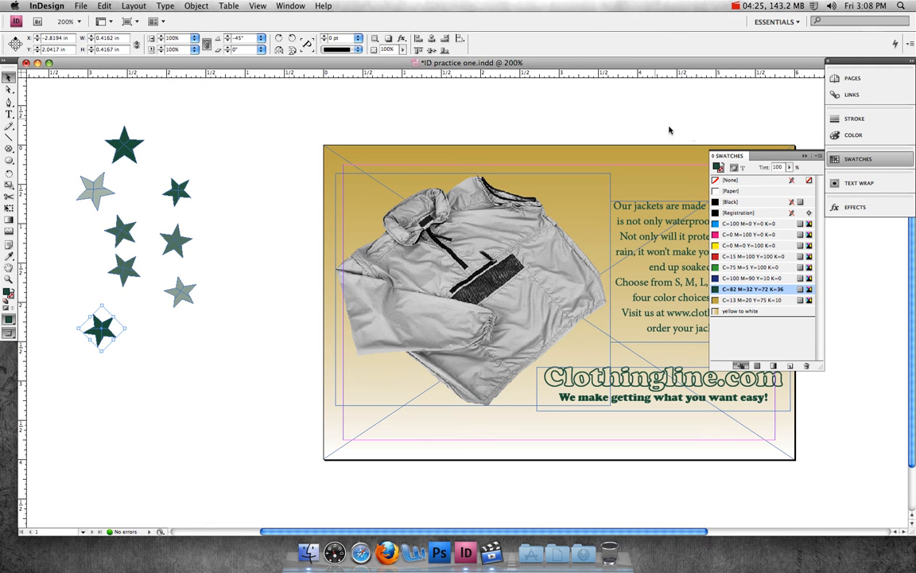
{"action": "left_click", "coordinate": [789, 167]}
{"action": "left_click_drag", "start_coordinate": [783, 184], "coordinate": [704, 195]}
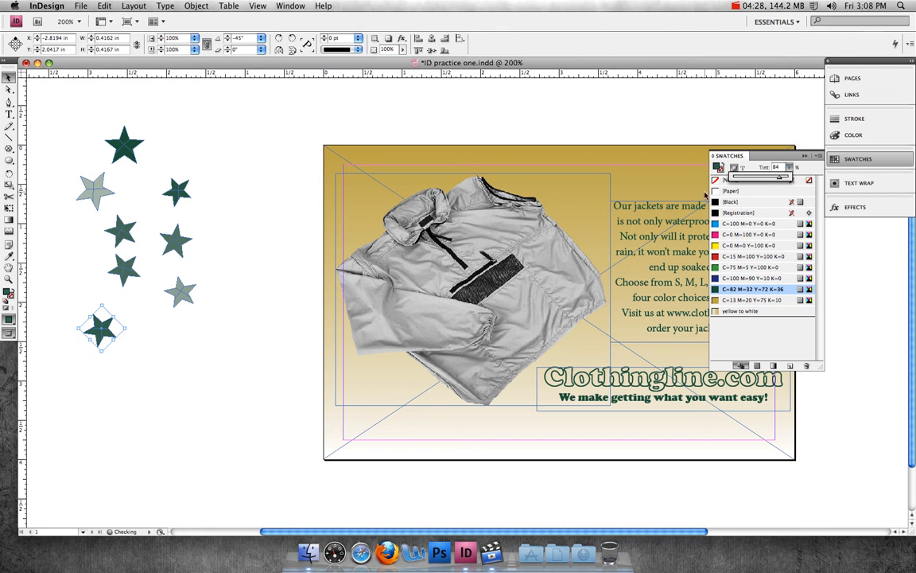
{"action": "left_click", "coordinate": [258, 344]}
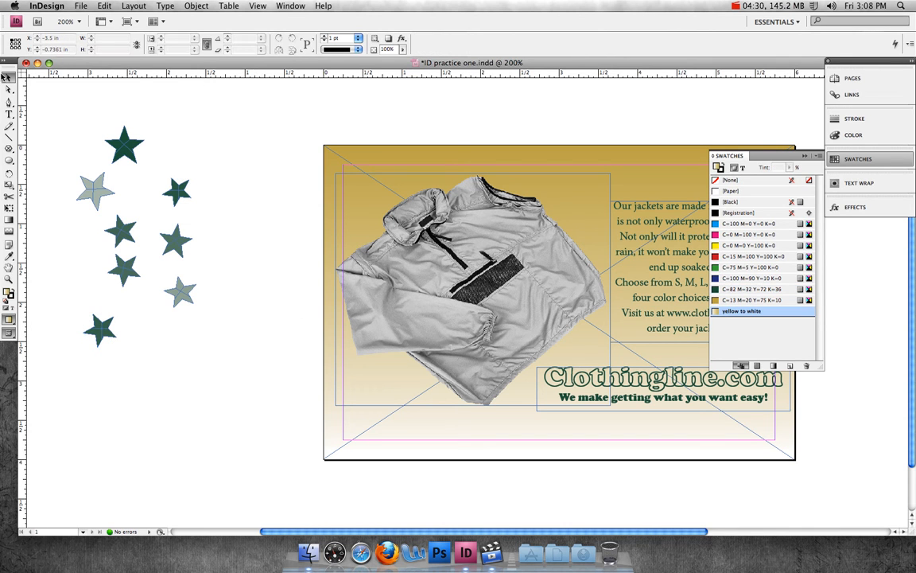
Place the upright star across the postcard's left edge beside the jacket and the palest star over the jacket's upper-right shoulder
{"action": "left_click", "coordinate": [123, 145]}
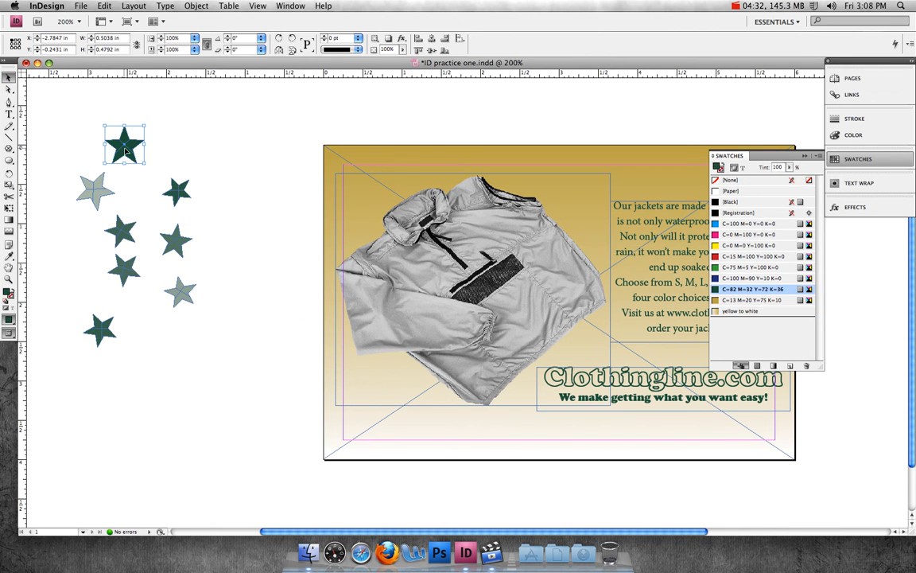
{"action": "left_click_drag", "start_coordinate": [223, 151], "coordinate": [350, 210]}
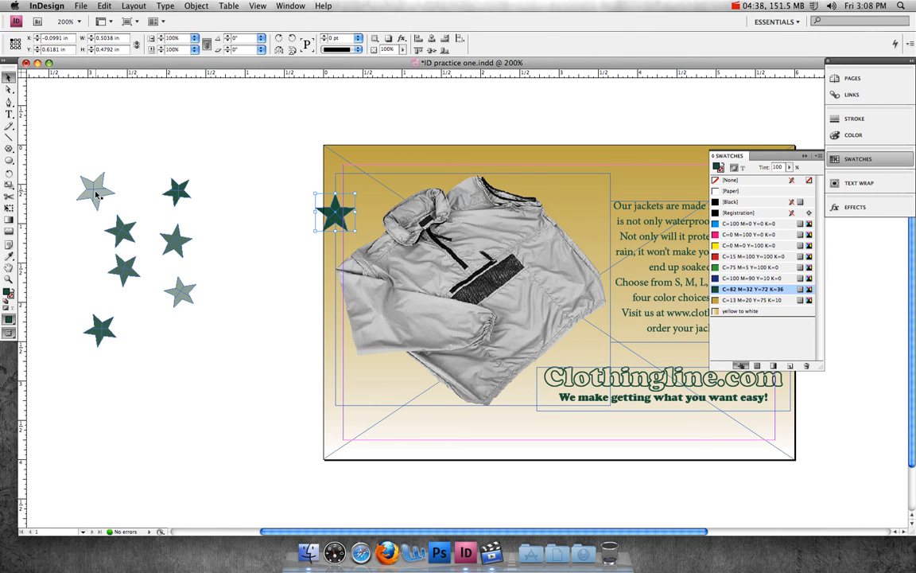
{"action": "left_click_drag", "start_coordinate": [92, 189], "coordinate": [518, 186]}
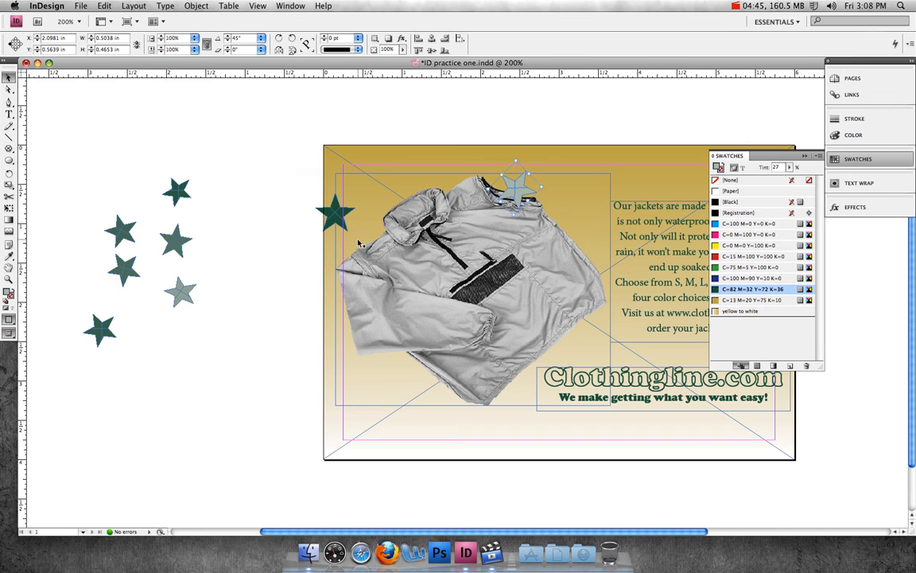
{"action": "left_click_drag", "start_coordinate": [518, 191], "coordinate": [514, 190]}
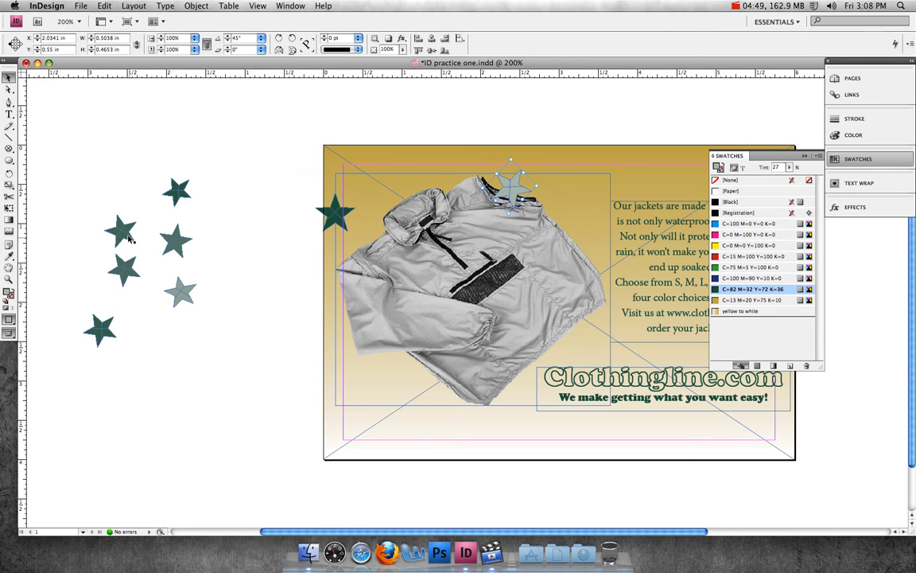
Place the 15°, 11° and lowest -45° stars around the jacket's right side: above, below and at its bottom corner
{"action": "left_click_drag", "start_coordinate": [124, 233], "coordinate": [586, 216]}
{"action": "left_click_drag", "start_coordinate": [180, 292], "coordinate": [580, 347]}
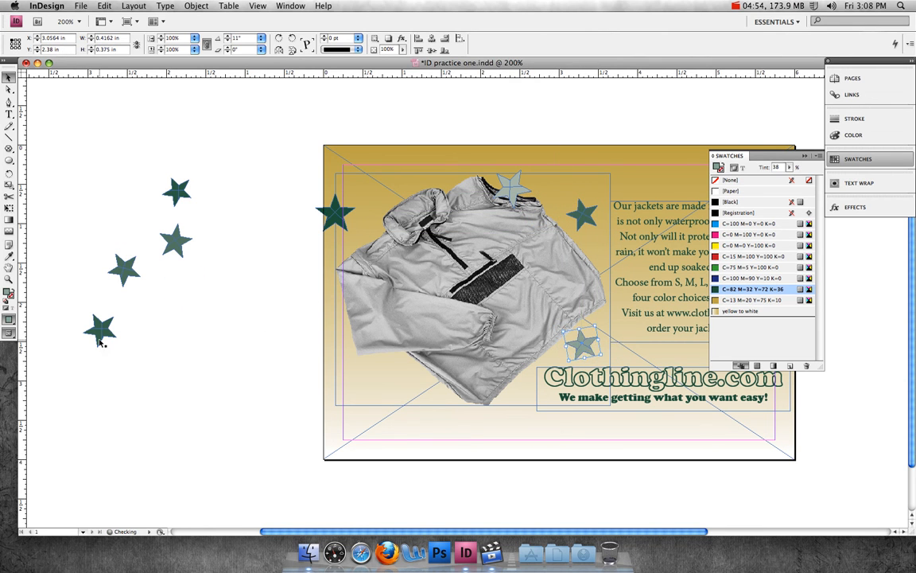
{"action": "left_click_drag", "start_coordinate": [98, 336], "coordinate": [510, 420]}
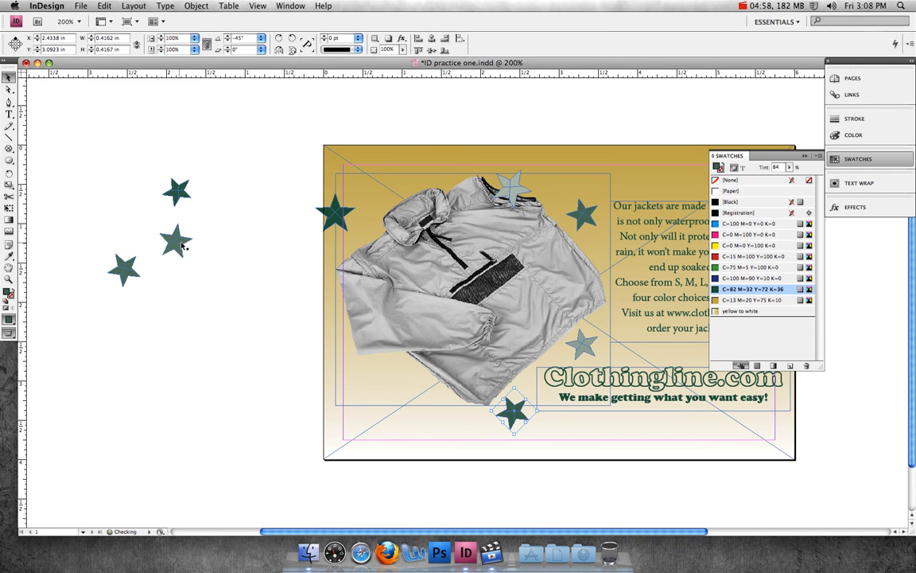
Line up the remaining three stars along the postcard's lower edge beneath the tagline, ending with the small one at the right
{"action": "left_click_drag", "start_coordinate": [174, 242], "coordinate": [582, 437]}
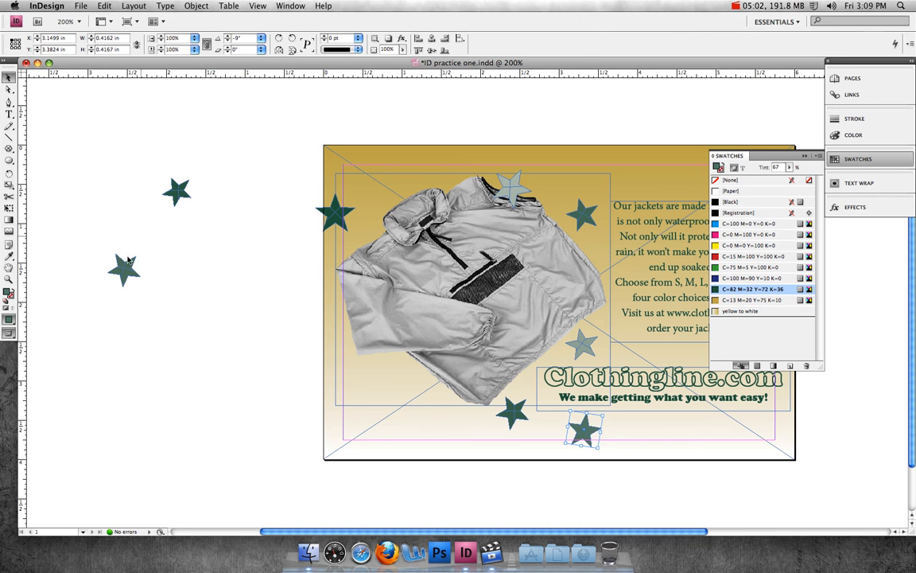
{"action": "left_click_drag", "start_coordinate": [128, 260], "coordinate": [664, 434]}
{"action": "left_click_drag", "start_coordinate": [173, 188], "coordinate": [744, 420]}
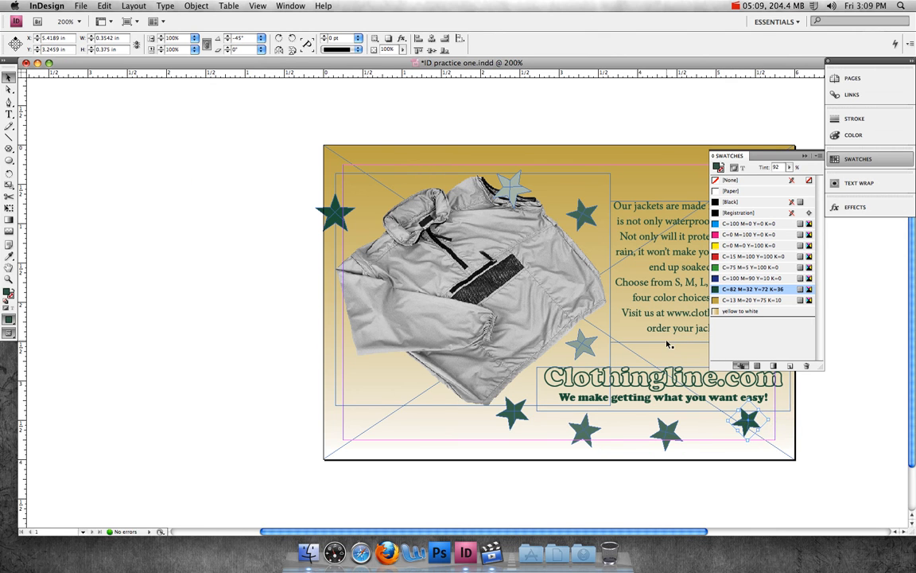
{"action": "left_click", "coordinate": [256, 328]}
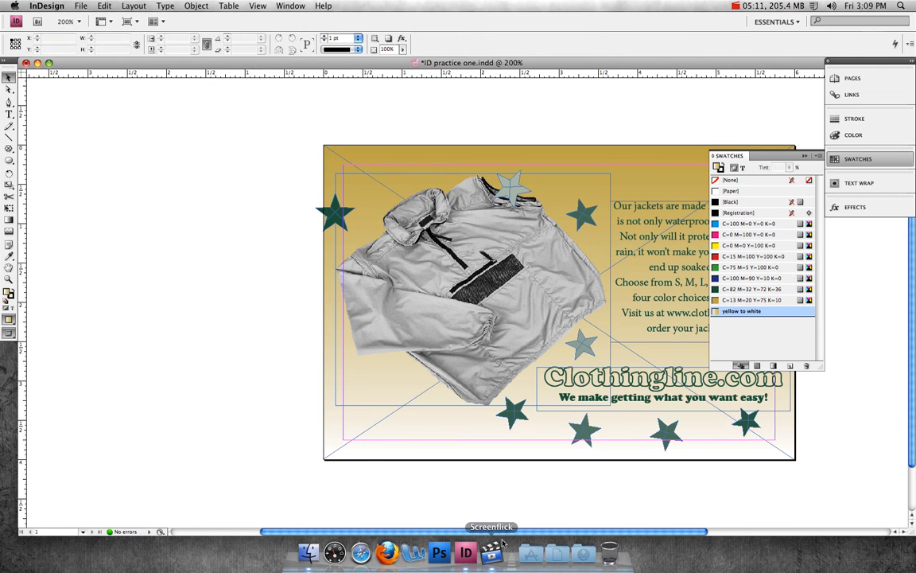
Bring the jacket image to the front so it overlaps the pale star at its shoulder
{"action": "scroll", "coordinate": [525, 533], "scroll_direction": "right", "scroll_amount": 5}
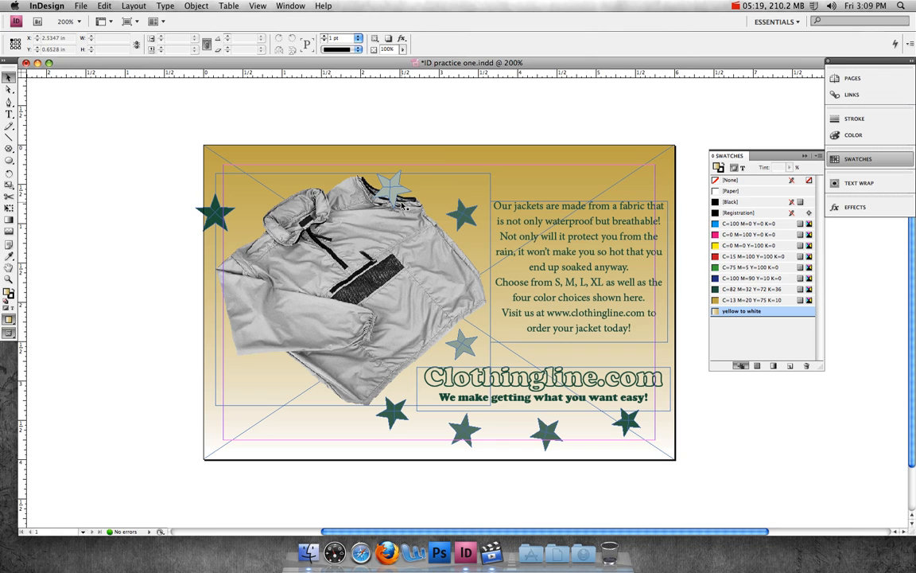
{"action": "left_click", "coordinate": [367, 244]}
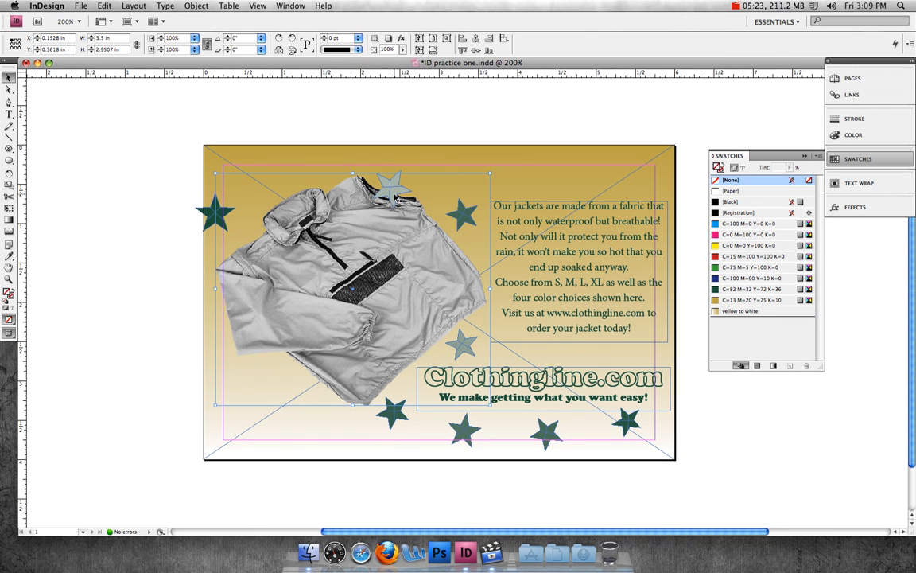
{"action": "left_click", "coordinate": [196, 7]}
{"action": "mouse_move", "coordinate": [206, 31]}
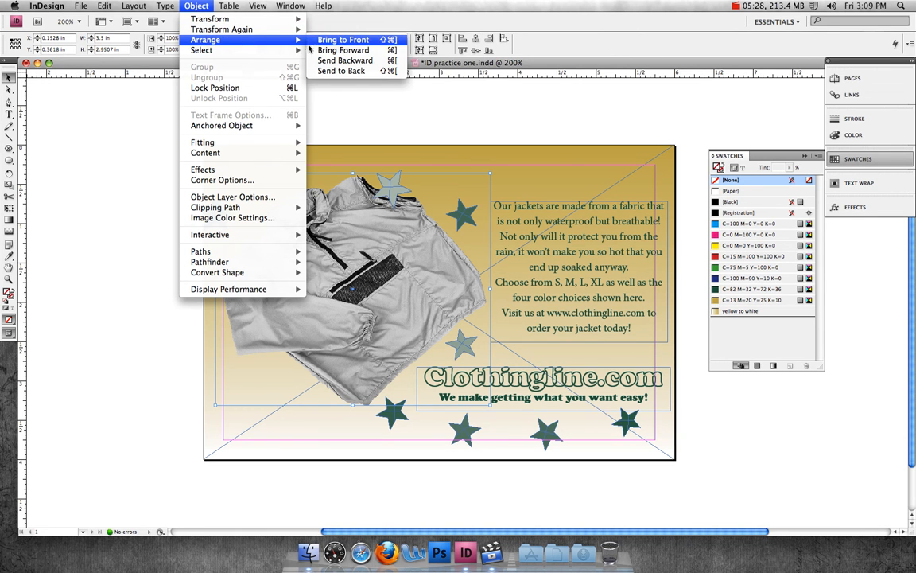
{"action": "left_click", "coordinate": [334, 45]}
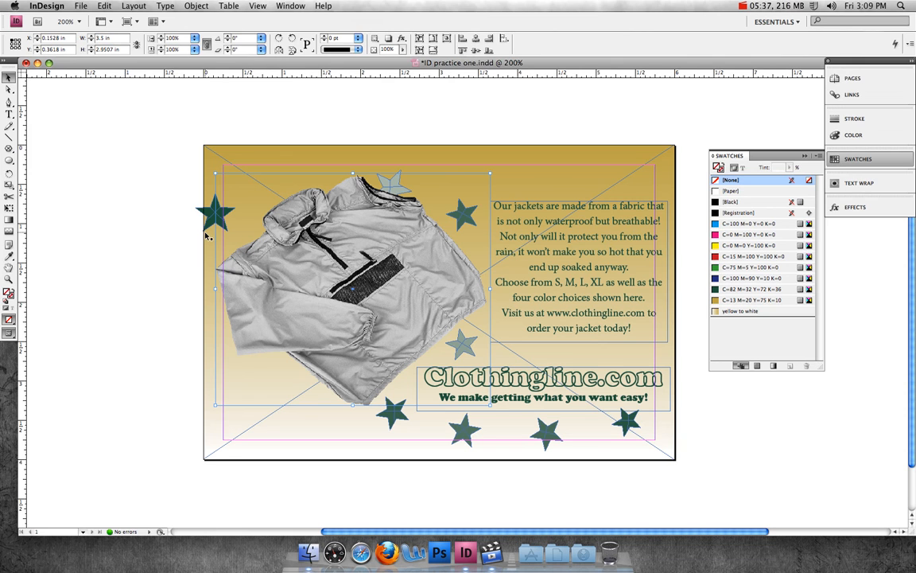
Apply an Outer Glow effect to the jacket image with its default settings, then deselect it
{"action": "left_click", "coordinate": [859, 160]}
{"action": "left_click", "coordinate": [856, 210]}
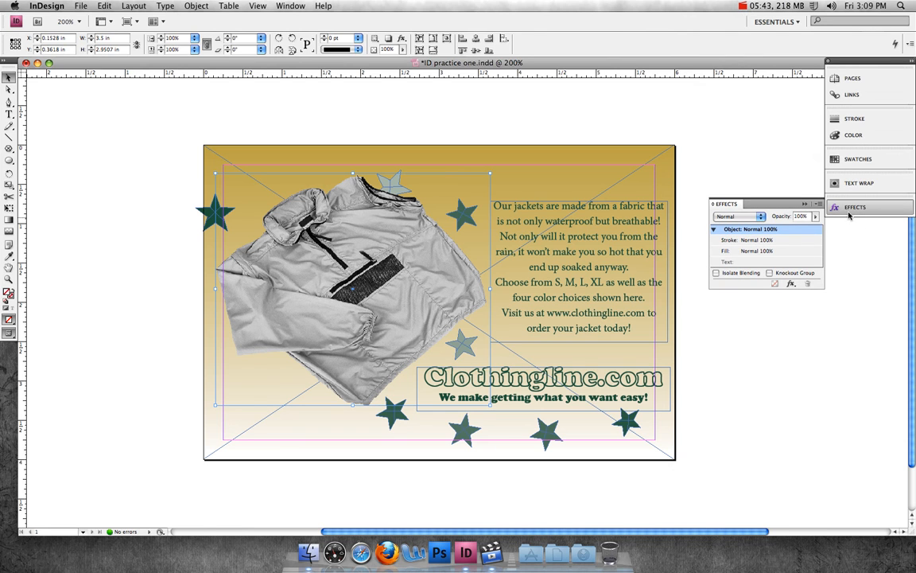
{"action": "double_click", "coordinate": [752, 231]}
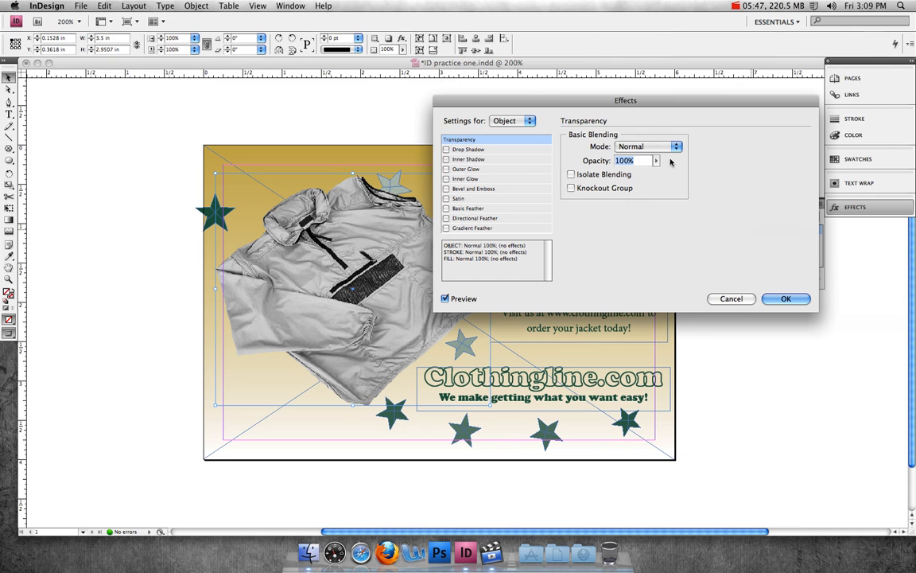
{"action": "left_click", "coordinate": [446, 169]}
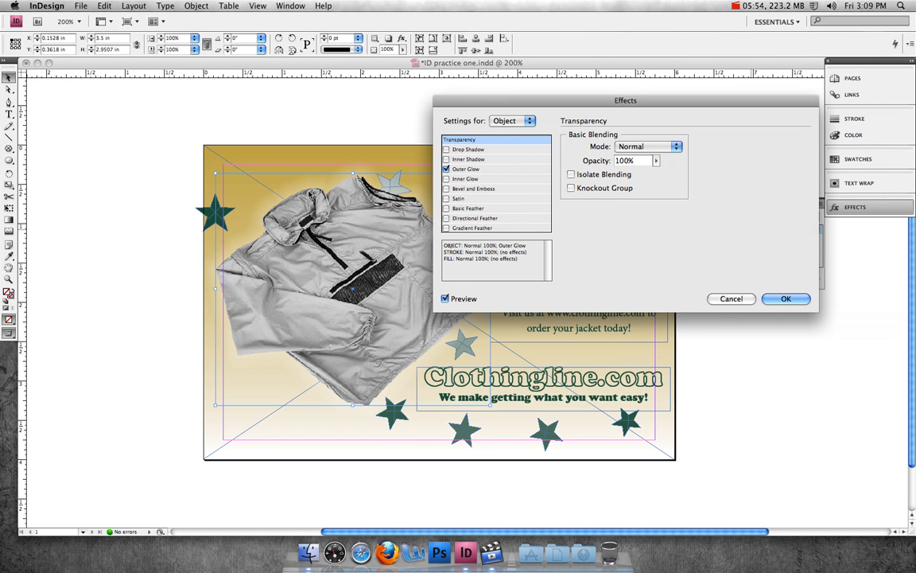
{"action": "left_click", "coordinate": [785, 298]}
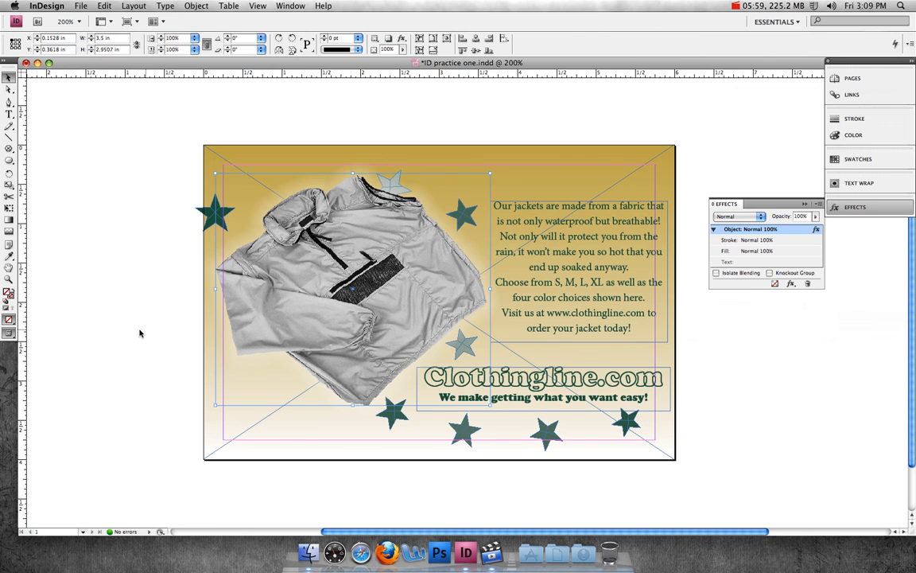
{"action": "left_click", "coordinate": [170, 363]}
Place swatch 1.psd on the empty pasteboard beside the postcard
{"action": "left_click_drag", "start_coordinate": [349, 531], "coordinate": [276, 533]}
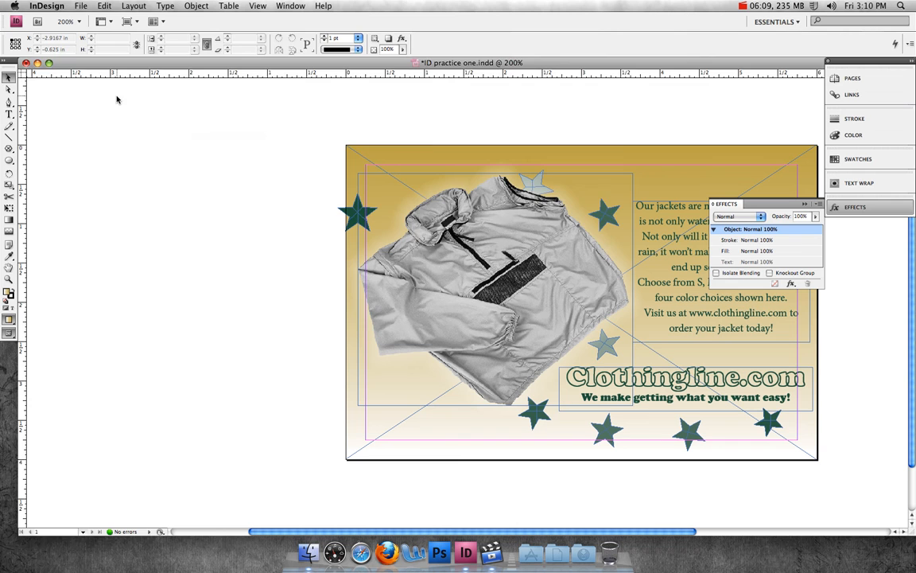
{"action": "key", "text": "super+d"}
{"action": "left_click_drag", "start_coordinate": [410, 95], "coordinate": [324, 98]}
{"action": "left_click", "coordinate": [317, 164]}
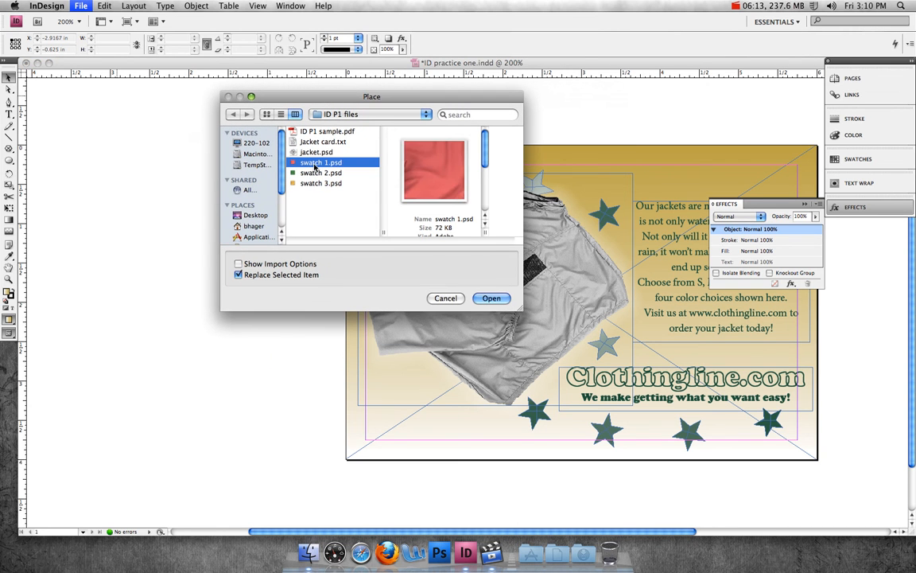
{"action": "left_click", "coordinate": [487, 299]}
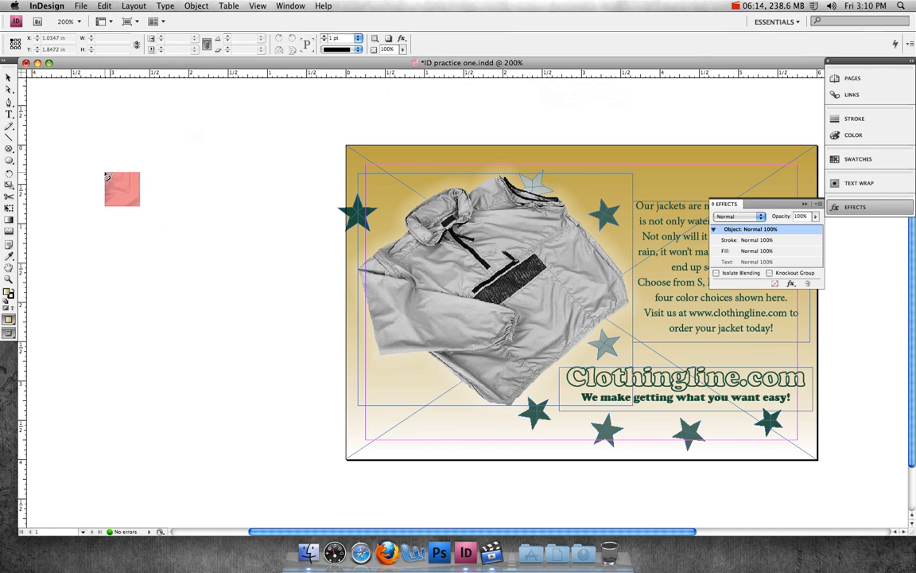
{"action": "left_click", "coordinate": [77, 170]}
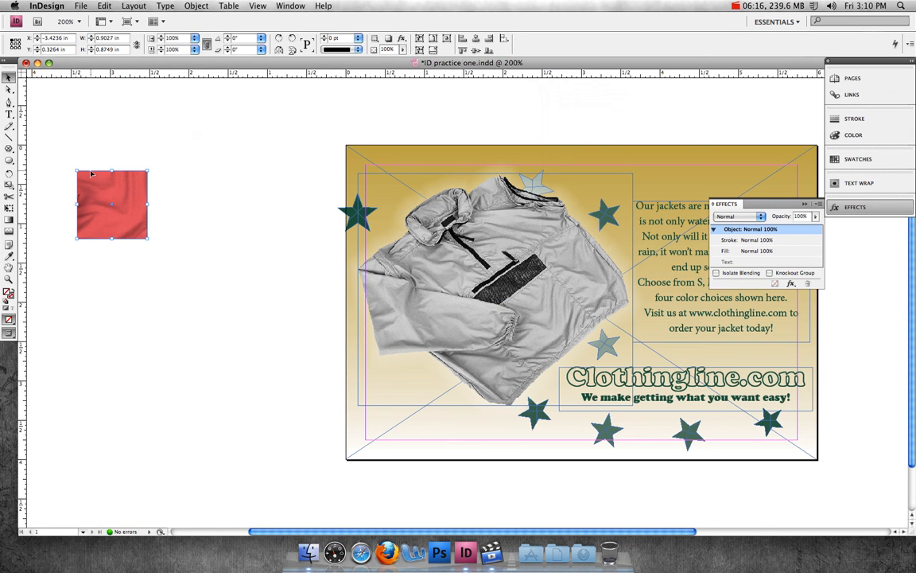
Set the red swatch frame's width and height to 0.375 in
{"action": "double_click", "coordinate": [109, 38]}
{"action": "type", "text": "1"}
{"action": "key", "text": "Tab"}
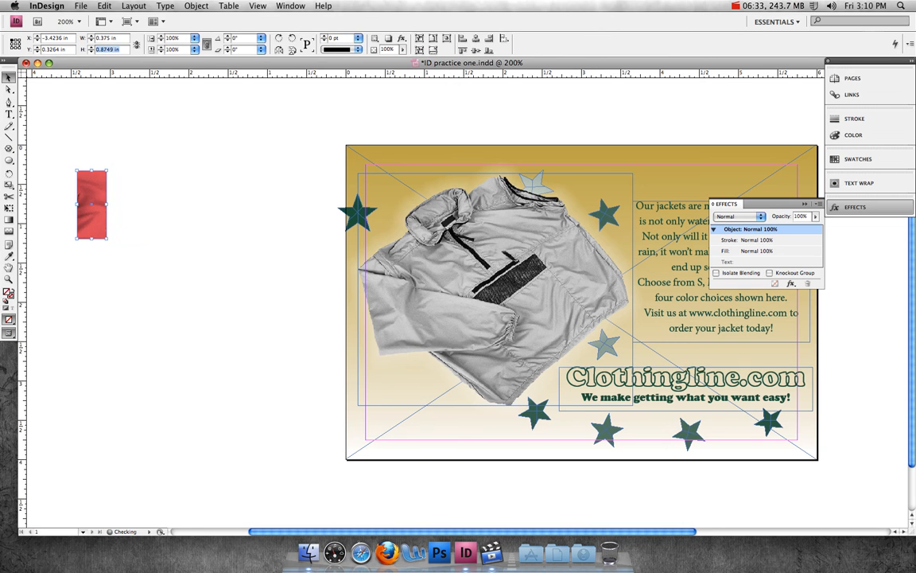
{"action": "type", "text": "1"}
{"action": "key", "text": "Return"}
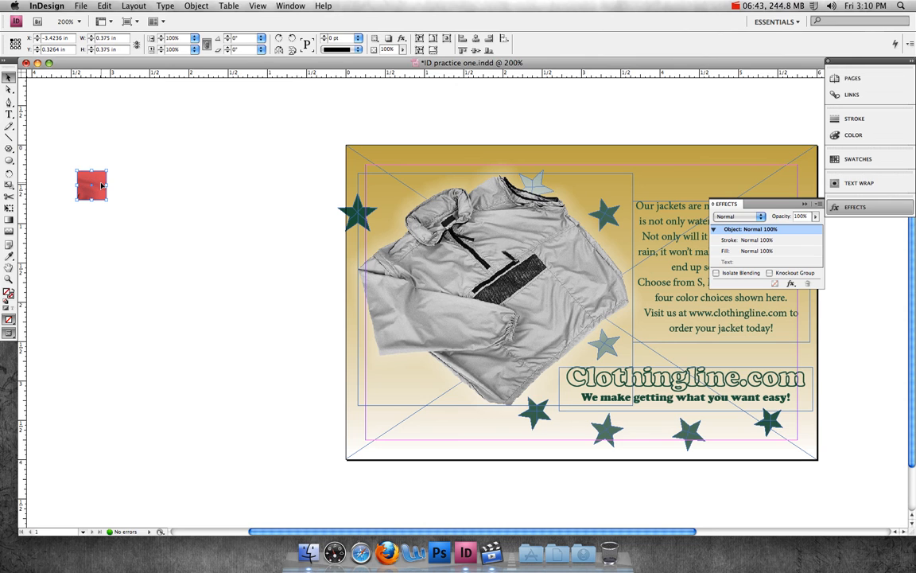
Fit the red swatch image to its reduced frame and deselect it
{"action": "left_click", "coordinate": [196, 6]}
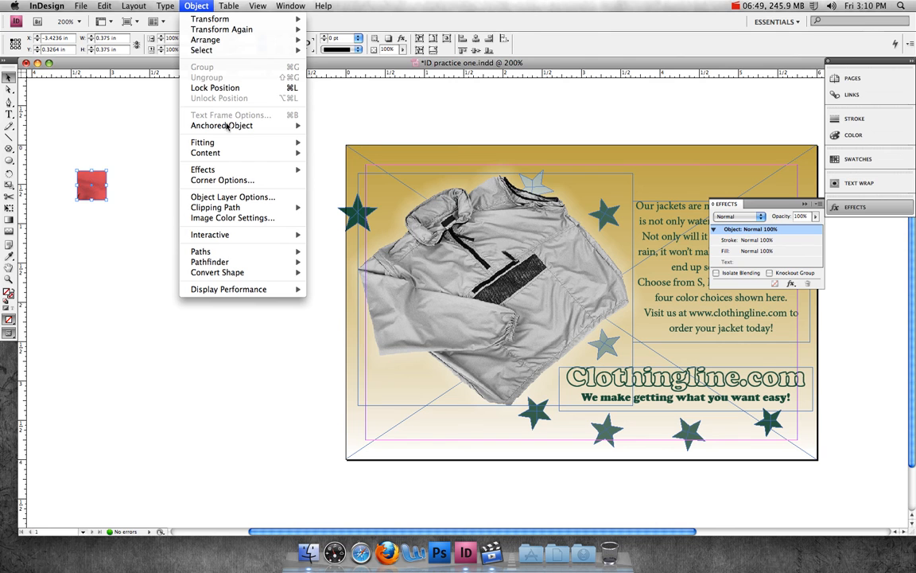
{"action": "mouse_move", "coordinate": [208, 143]}
{"action": "left_click", "coordinate": [335, 143]}
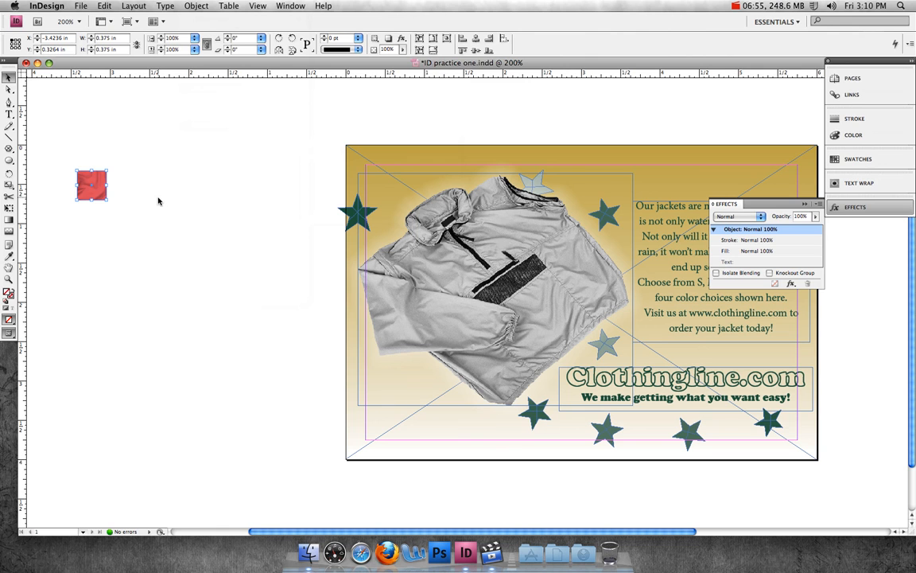
{"action": "left_click", "coordinate": [130, 200]}
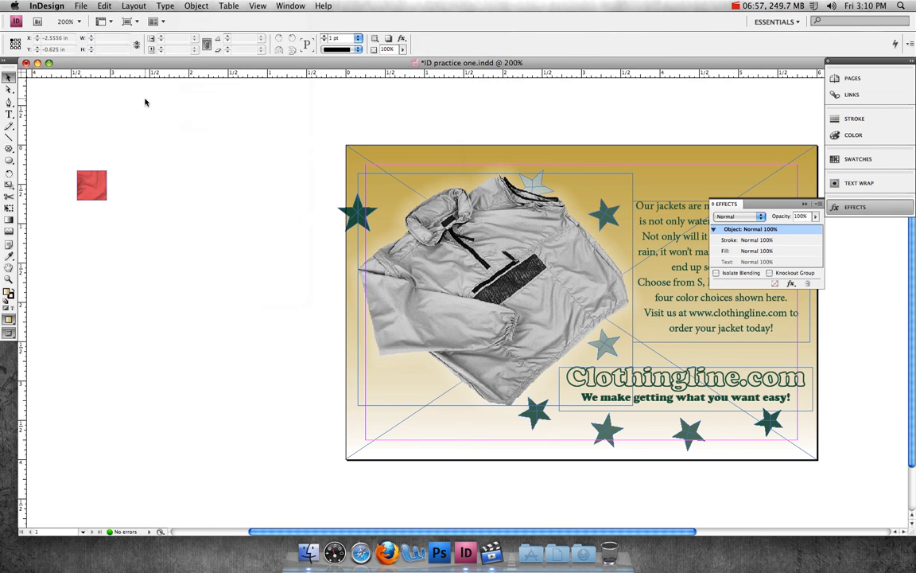
Place swatch 2.psd and swatch 3.psd together, one beneath the other on the pasteboard under the red swatch
{"action": "left_click", "coordinate": [77, 6]}
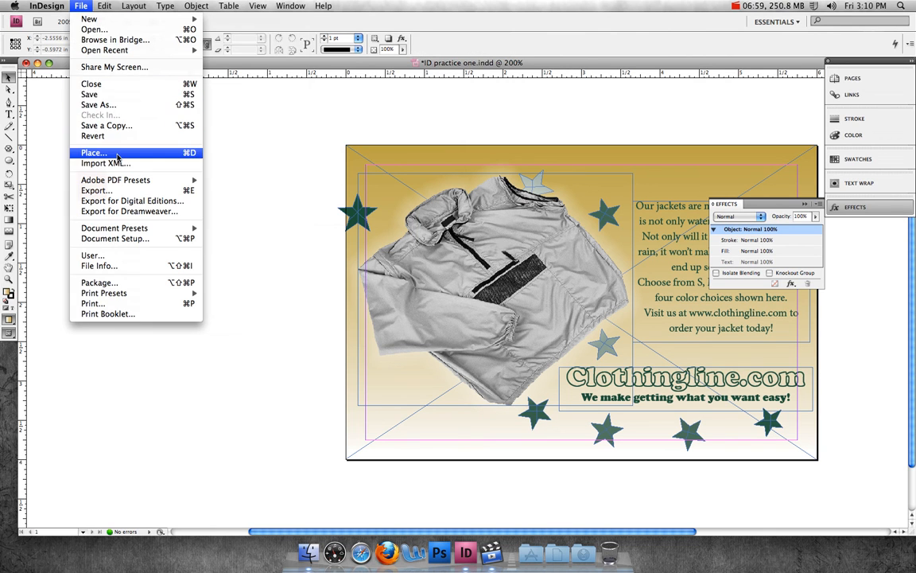
{"action": "left_click", "coordinate": [117, 153]}
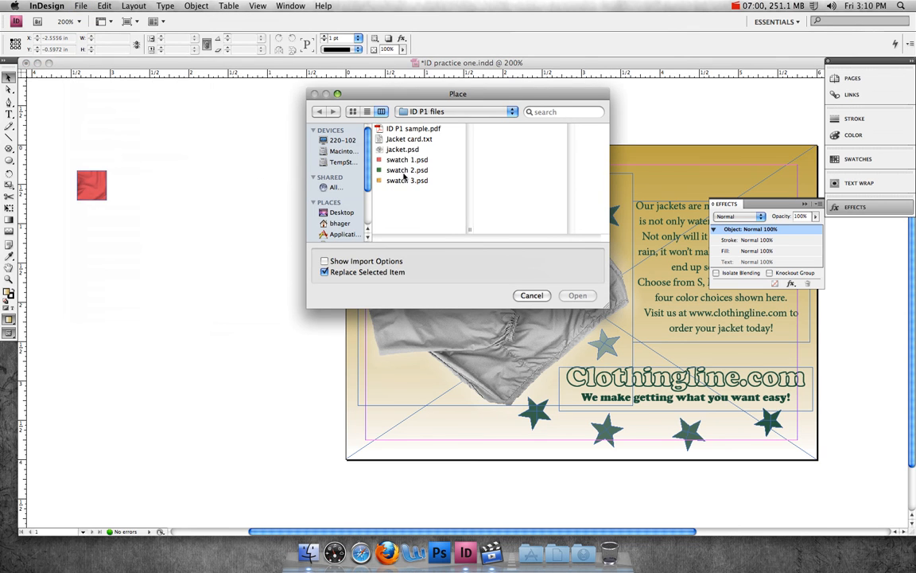
{"action": "left_click", "coordinate": [401, 171]}
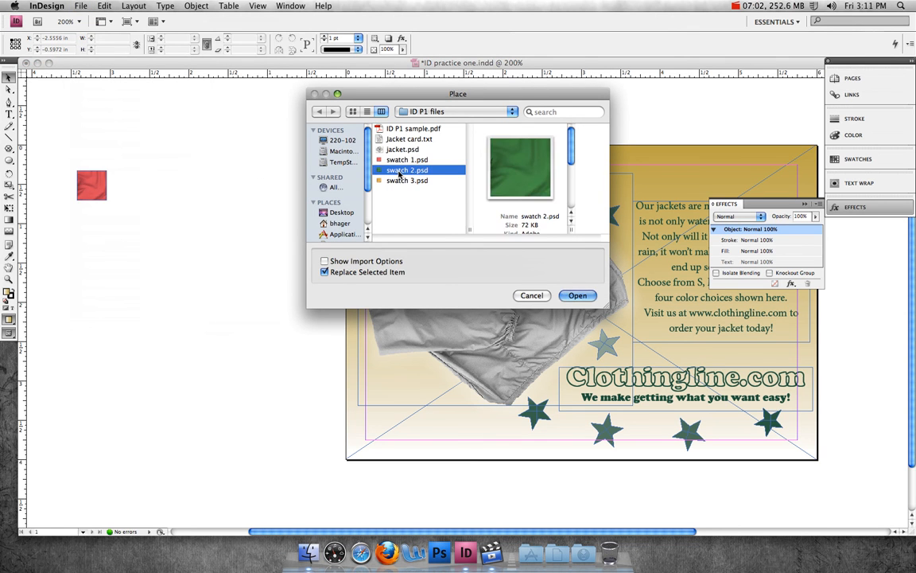
{"action": "left_click", "coordinate": [397, 181], "text": "shift"}
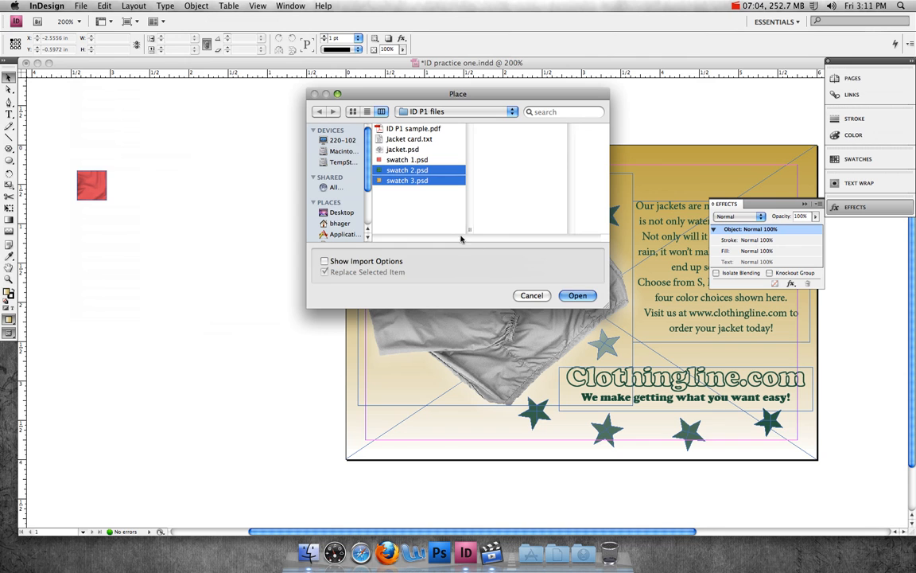
{"action": "left_click", "coordinate": [576, 296]}
{"action": "left_click", "coordinate": [77, 248]}
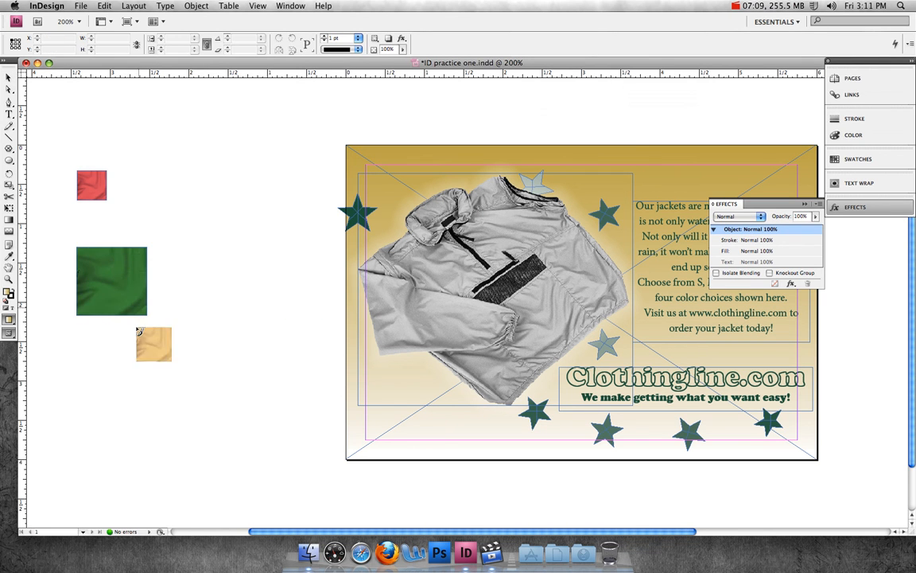
{"action": "left_click", "coordinate": [85, 334]}
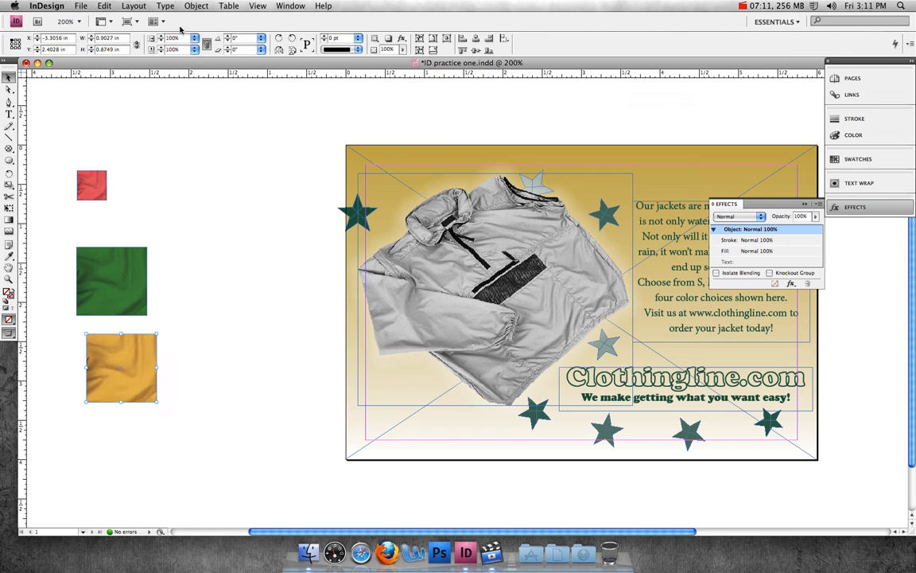
Resize the yellow swatch frame to 0.375 in by 0.375 in and fit its image to the frame
{"action": "left_click", "coordinate": [110, 37]}
{"action": "type", "text": "375"}
{"action": "key", "text": "Return"}
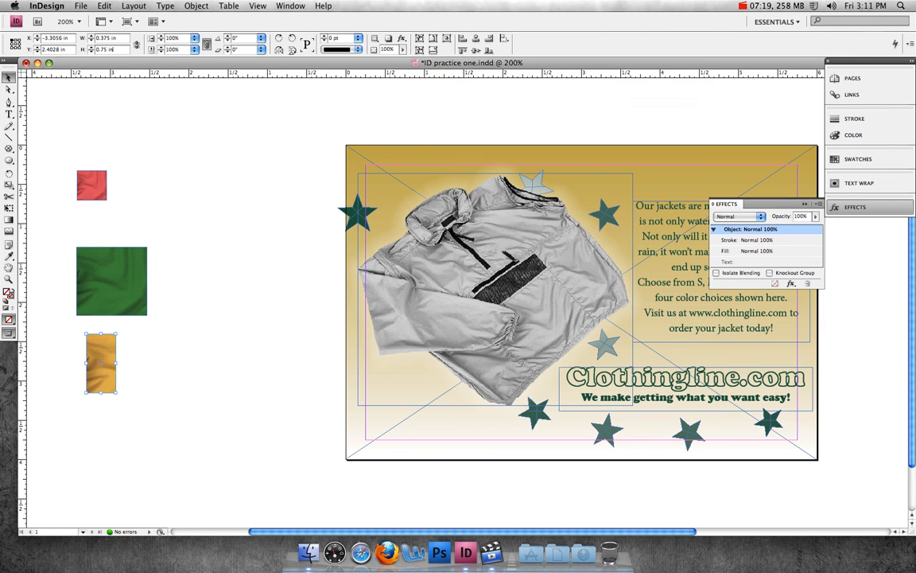
{"action": "left_click_drag", "start_coordinate": [114, 50], "coordinate": [91, 49]}
{"action": "type", "text": ".375"}
{"action": "key", "text": "Return"}
{"action": "key", "text": "alt+super+e"}
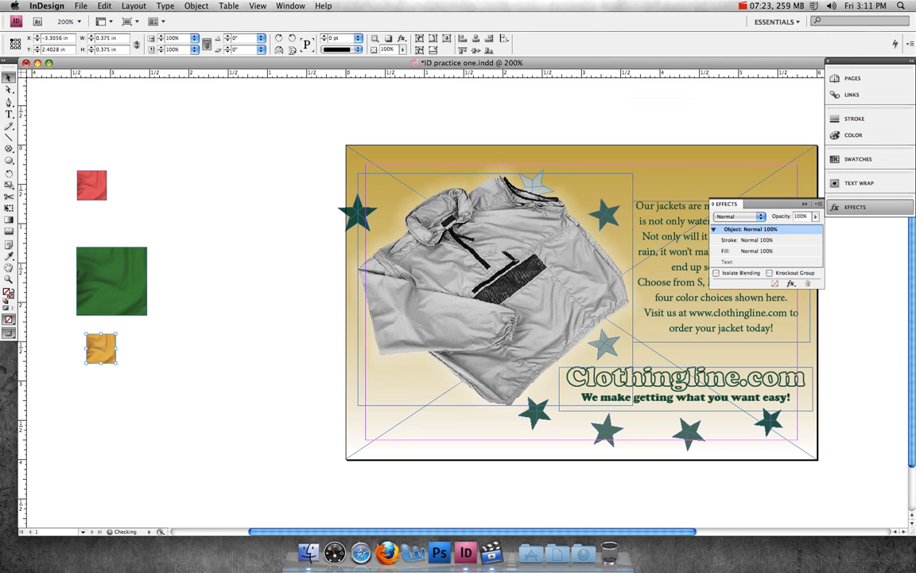
Resize the green swatch frame to 0.375 in by 0.375 in and fit its image to the frame
{"action": "left_click", "coordinate": [119, 262]}
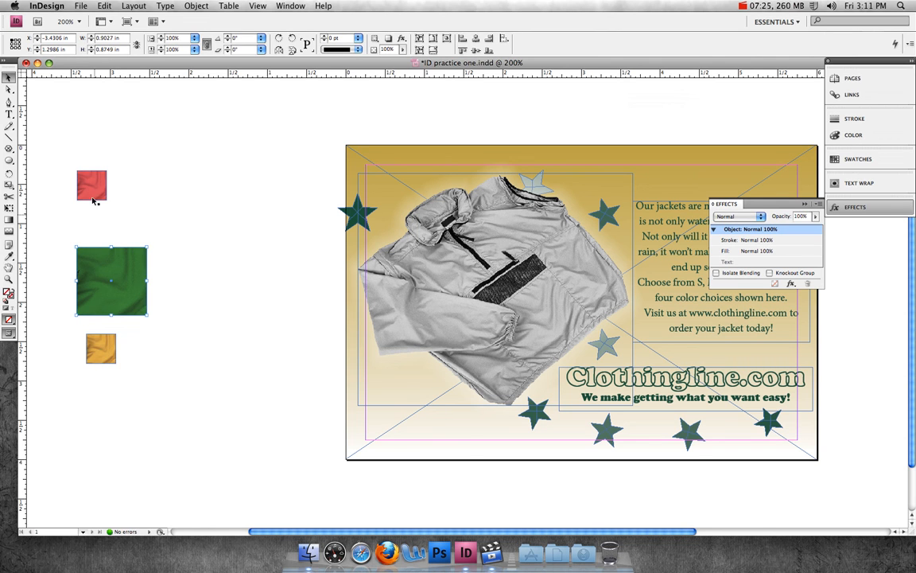
{"action": "left_click", "coordinate": [111, 37]}
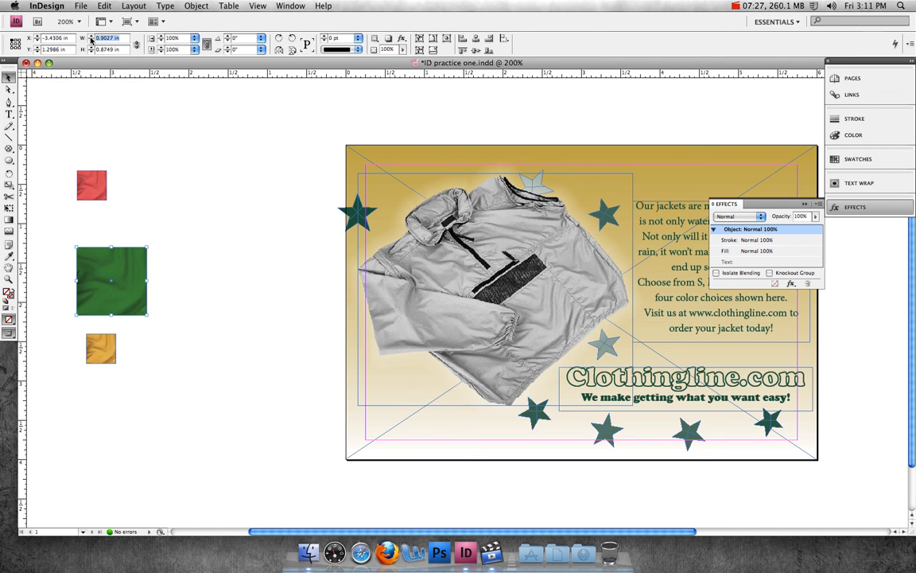
{"action": "type", "text": "1"}
{"action": "type", "text": "375"}
{"action": "key", "text": "Tab"}
{"action": "type", "text": "3"}
{"action": "key", "text": "Return"}
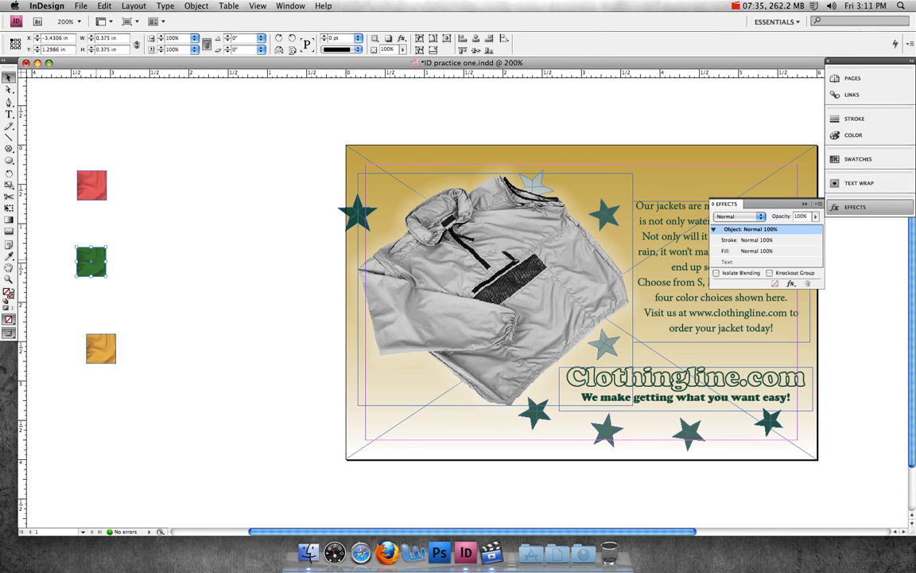
Line up the green and yellow swatches in a row beside the red one on the pasteboard
{"action": "left_click_drag", "start_coordinate": [97, 261], "coordinate": [139, 187]}
{"action": "left_click_drag", "start_coordinate": [105, 344], "coordinate": [177, 182]}
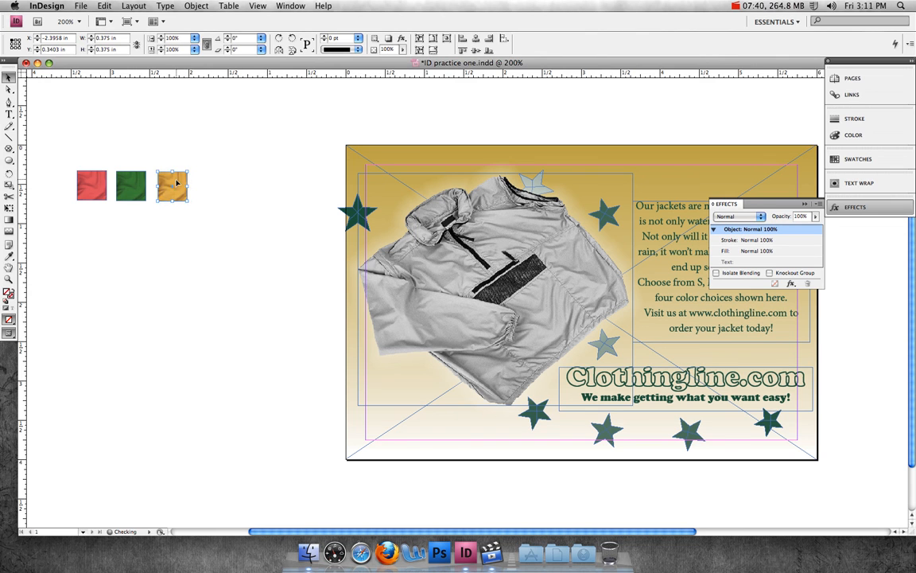
{"action": "left_click", "coordinate": [173, 263]}
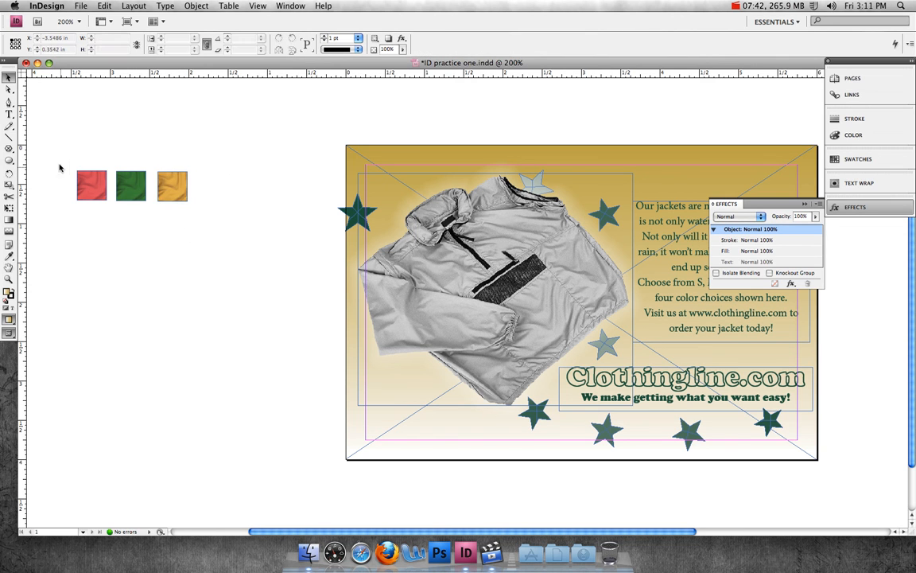
Move all three swatches together onto the postcard beneath the jacket's lower-left side, at X 0.5 in and Y 3.1042 in
{"action": "left_click_drag", "start_coordinate": [56, 156], "coordinate": [230, 229]}
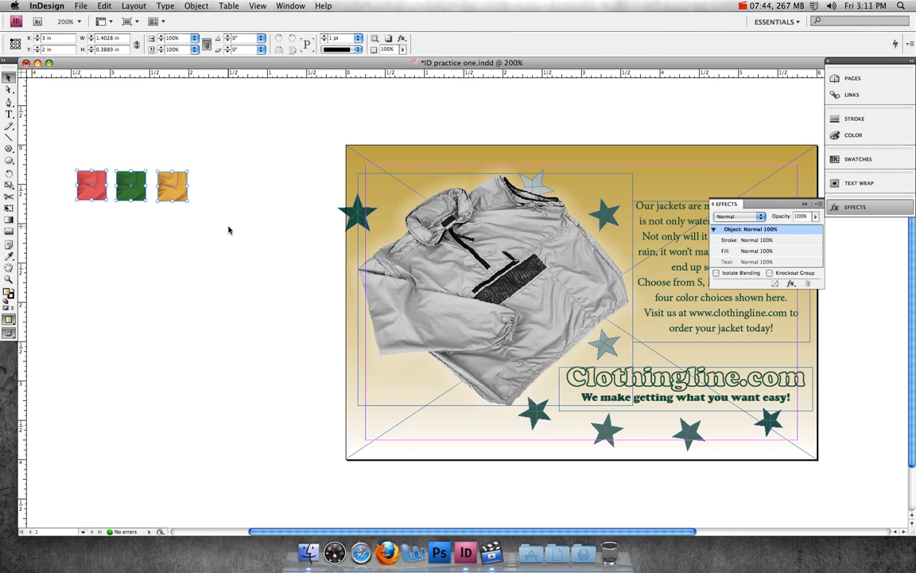
{"action": "left_click_drag", "start_coordinate": [183, 196], "coordinate": [487, 417]}
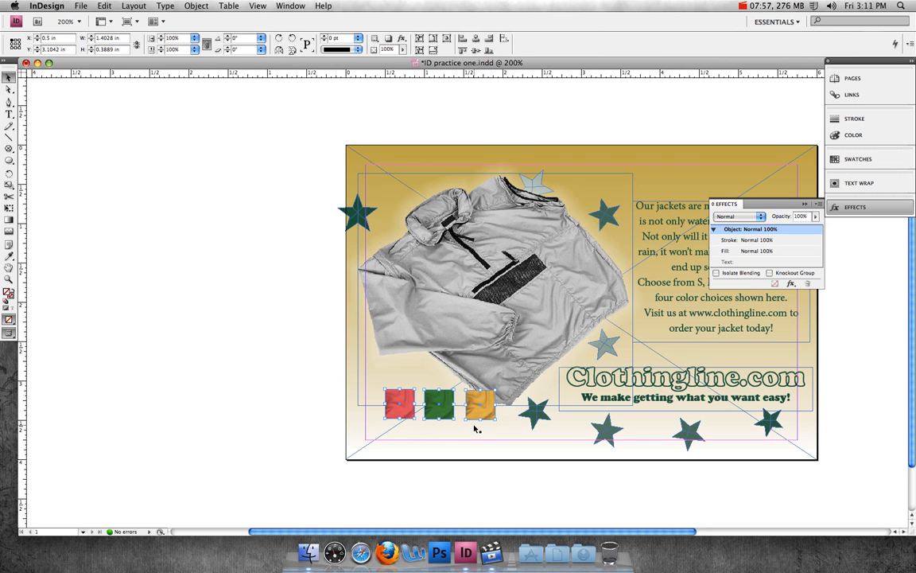
{"action": "left_click", "coordinate": [279, 423]}
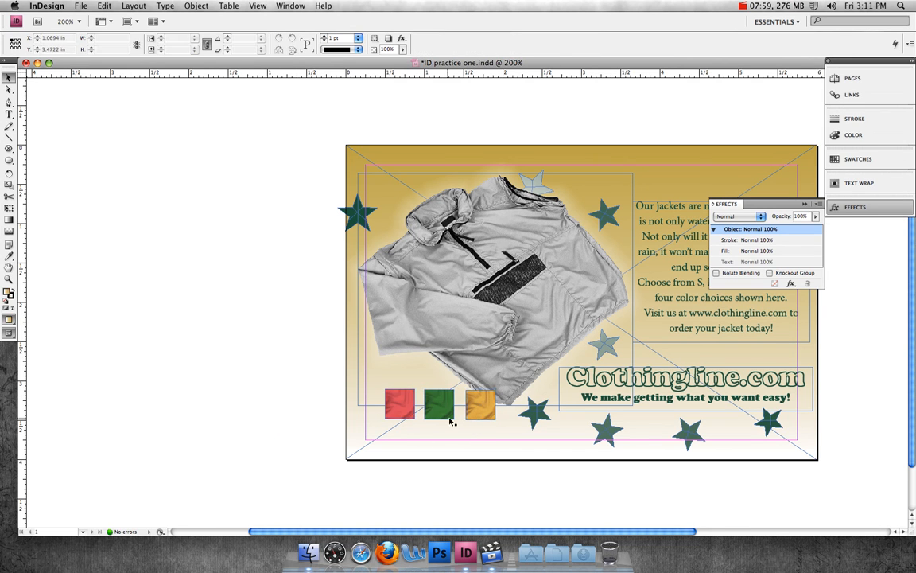
Nudge the yellow swatch two increments toward the green one, to X 1.5 in, to even out the spacing
{"action": "left_click", "coordinate": [469, 413]}
{"action": "key", "text": "Left"}
{"action": "key", "text": "Left"}
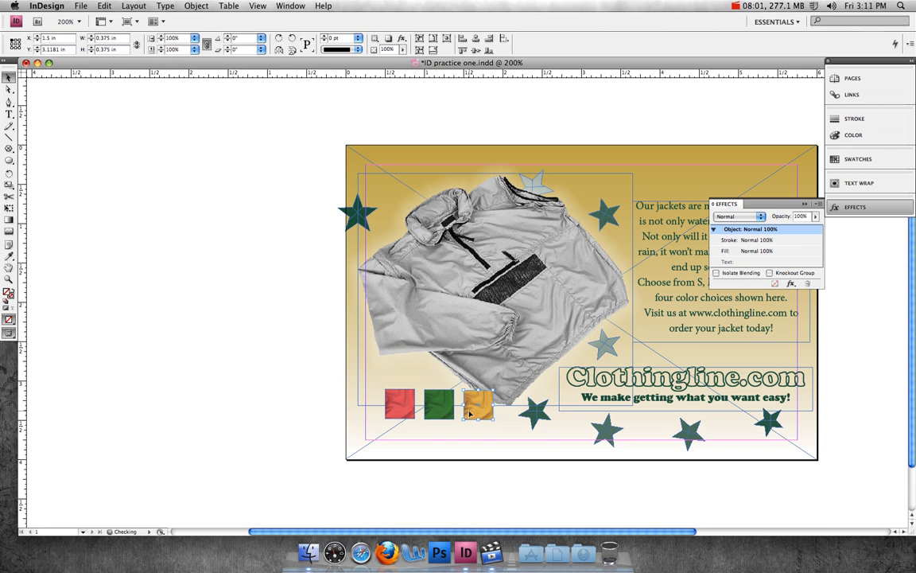
{"action": "left_click", "coordinate": [287, 403]}
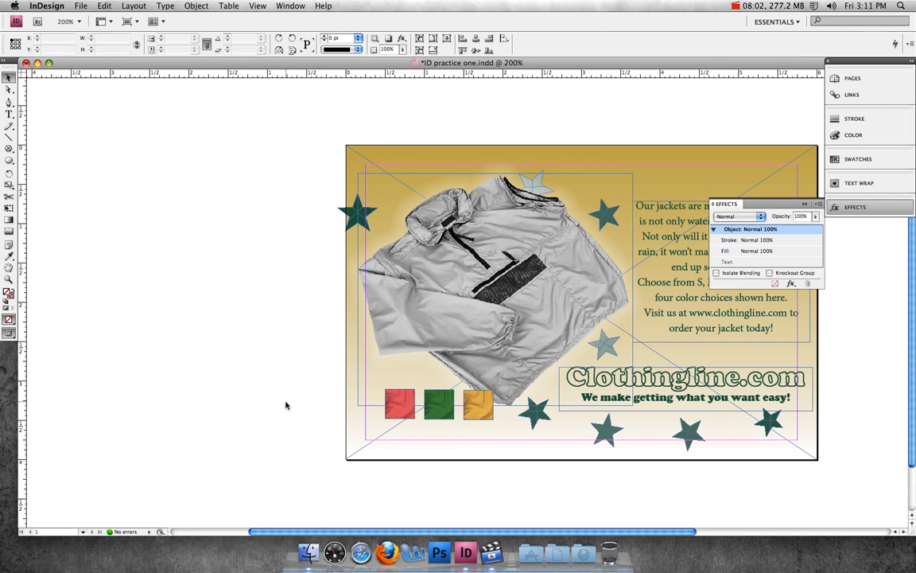
Apply a Drop Shadow effect with default settings to the red, green and yellow swatches
{"action": "left_click", "coordinate": [400, 404]}
{"action": "left_click", "coordinate": [440, 407], "text": "shift"}
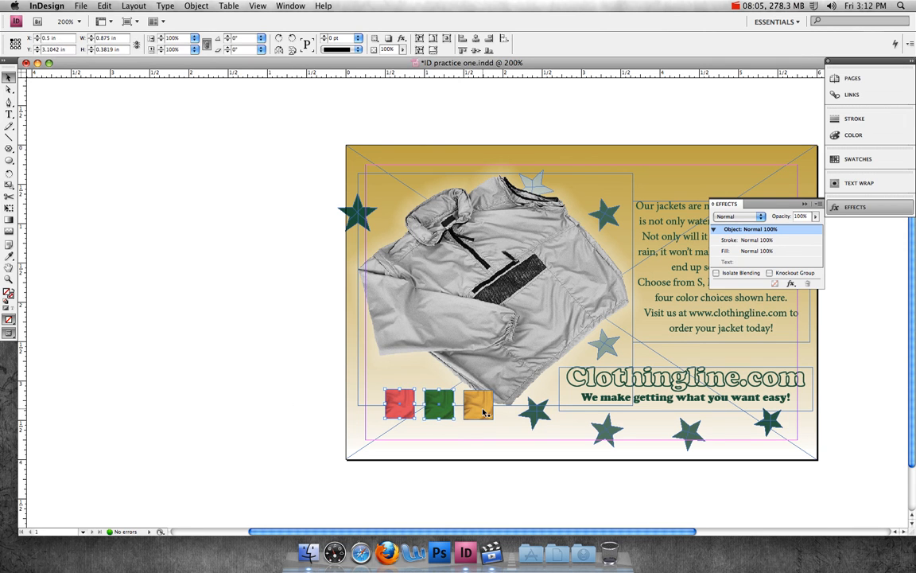
{"action": "left_click", "coordinate": [482, 407], "text": "shift"}
{"action": "double_click", "coordinate": [752, 229]}
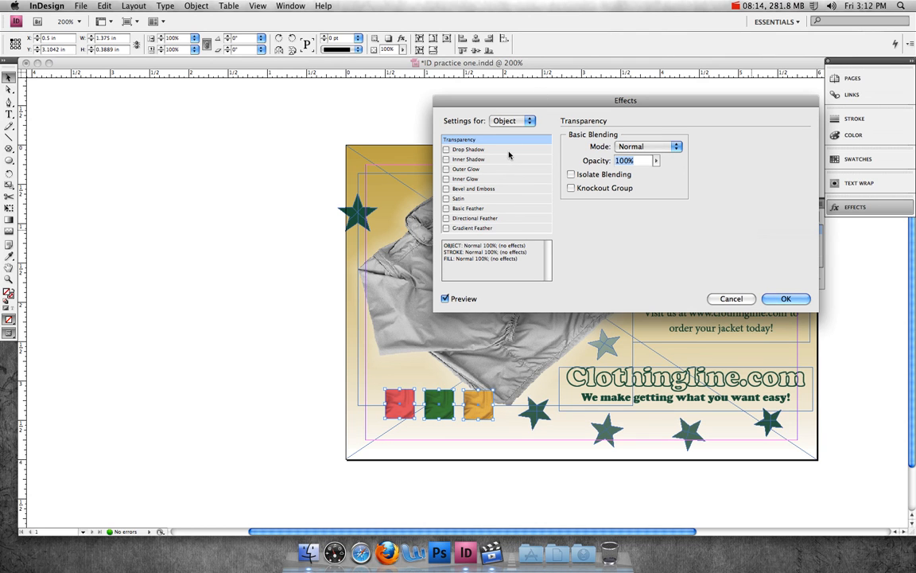
{"action": "left_click", "coordinate": [446, 149]}
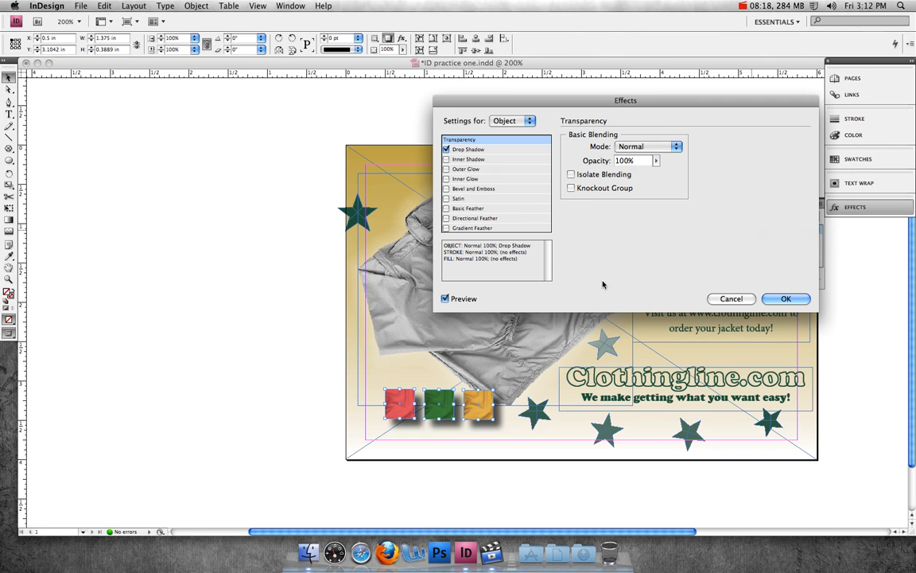
{"action": "left_click", "coordinate": [784, 299]}
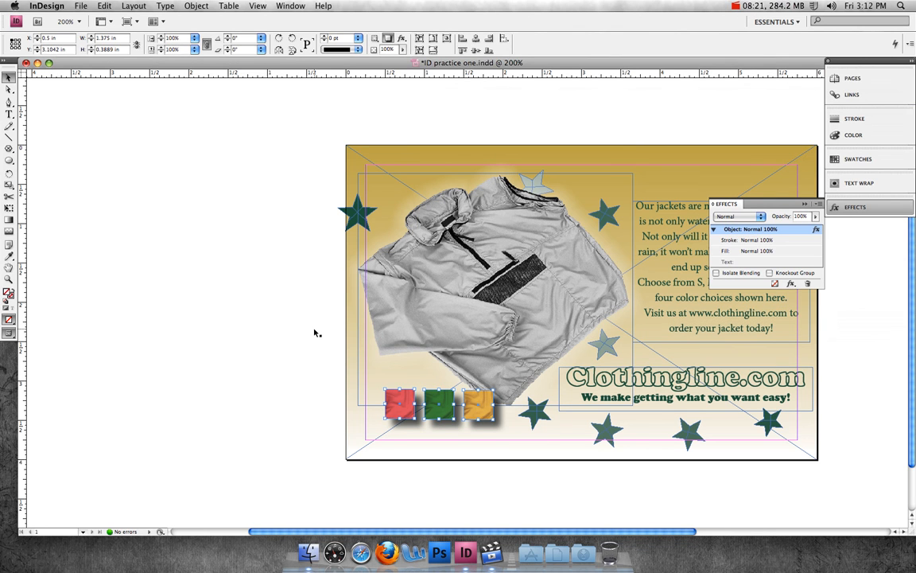
Deselect the swatches and switch the screen mode to Preview to show the finished postcard without frame edges and guides
{"action": "left_click", "coordinate": [251, 359]}
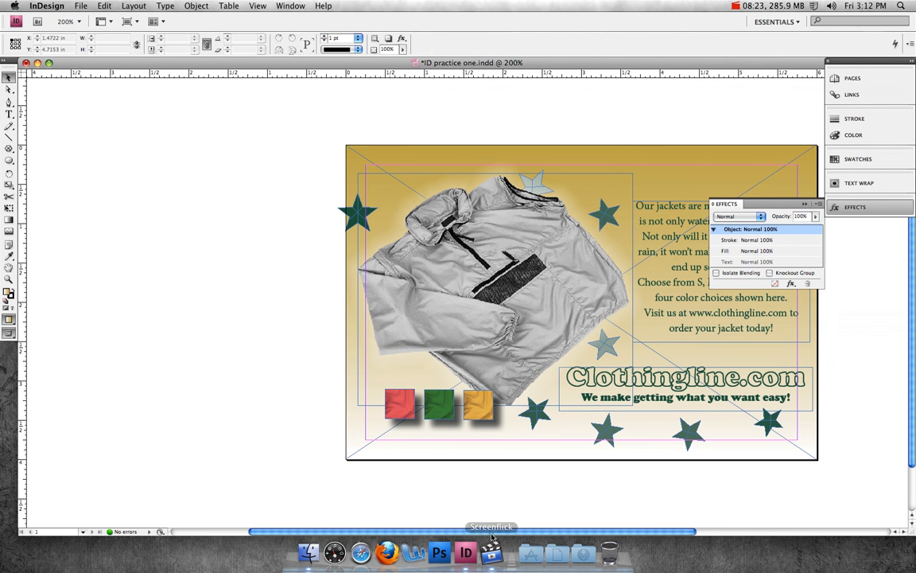
{"action": "left_click_drag", "start_coordinate": [477, 533], "coordinate": [586, 532]}
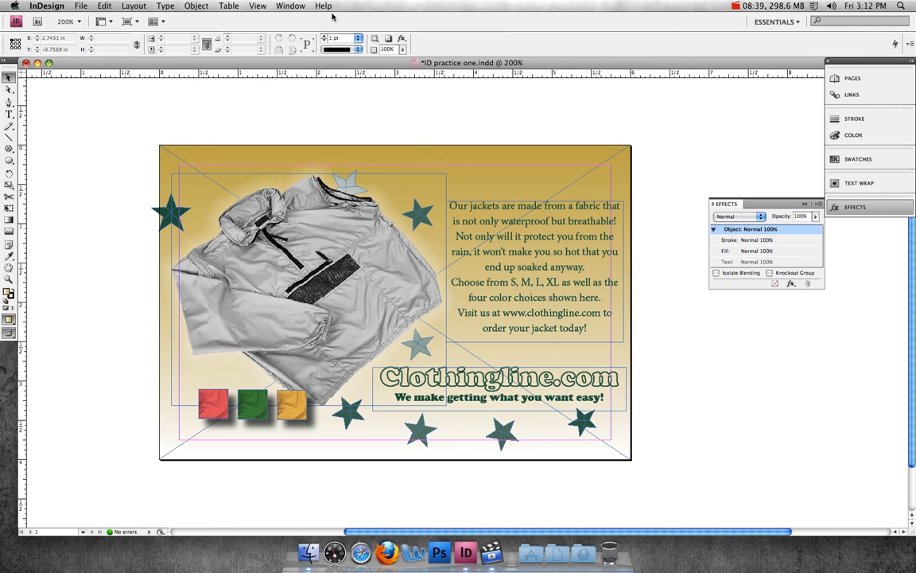
{"action": "left_click", "coordinate": [256, 6]}
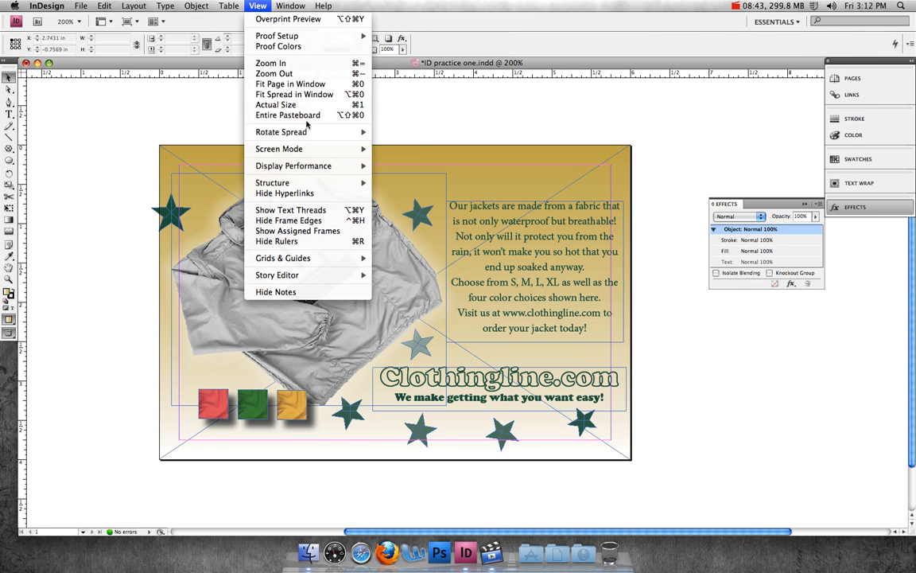
{"action": "mouse_move", "coordinate": [269, 148]}
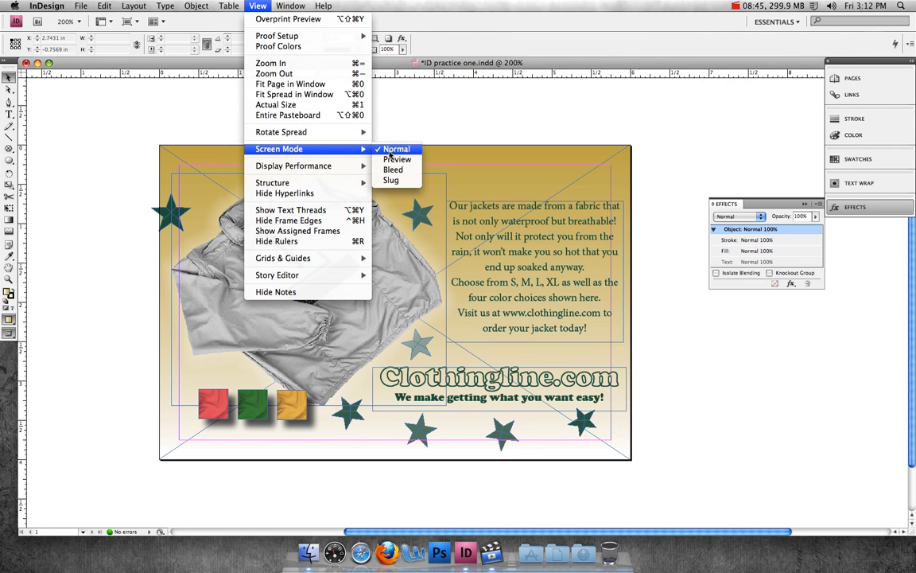
{"action": "left_click", "coordinate": [392, 161]}
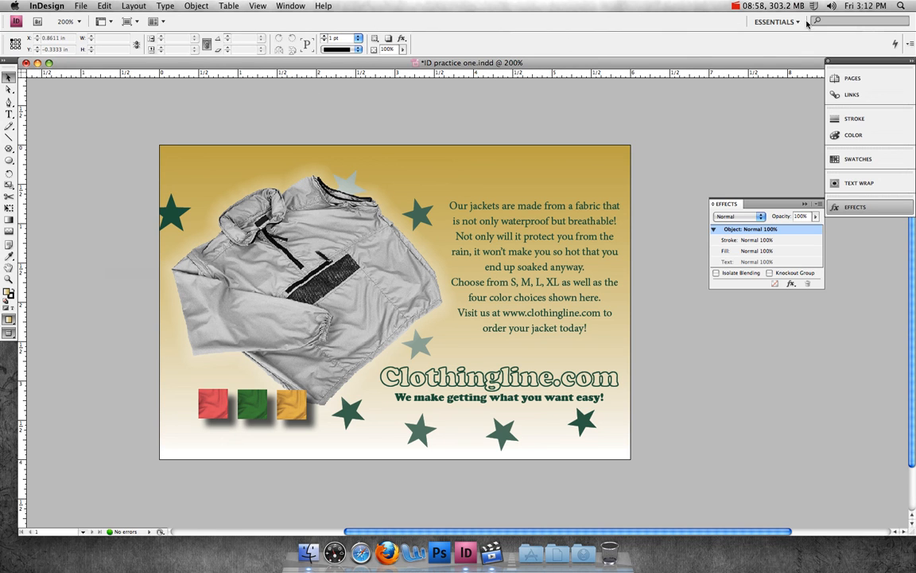
{"action": "left_click", "coordinate": [779, 9]}
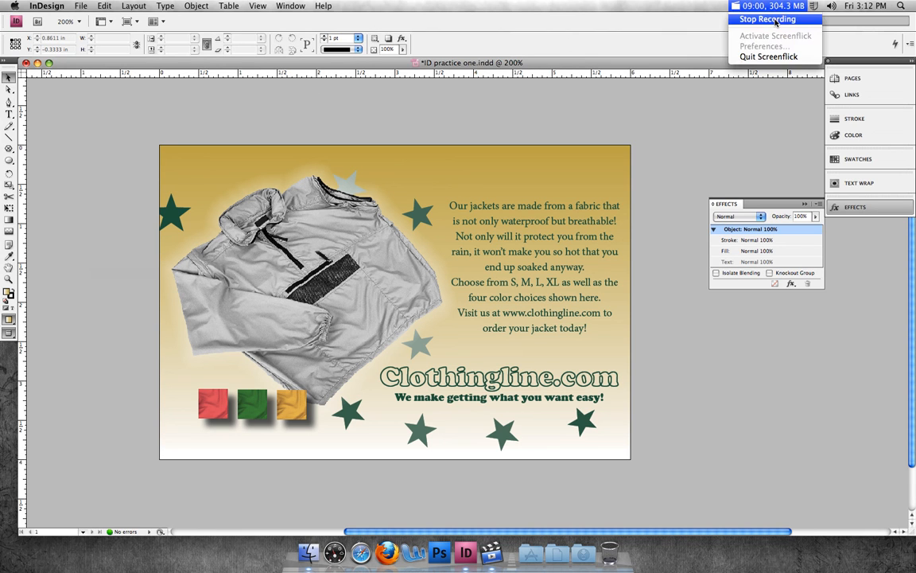